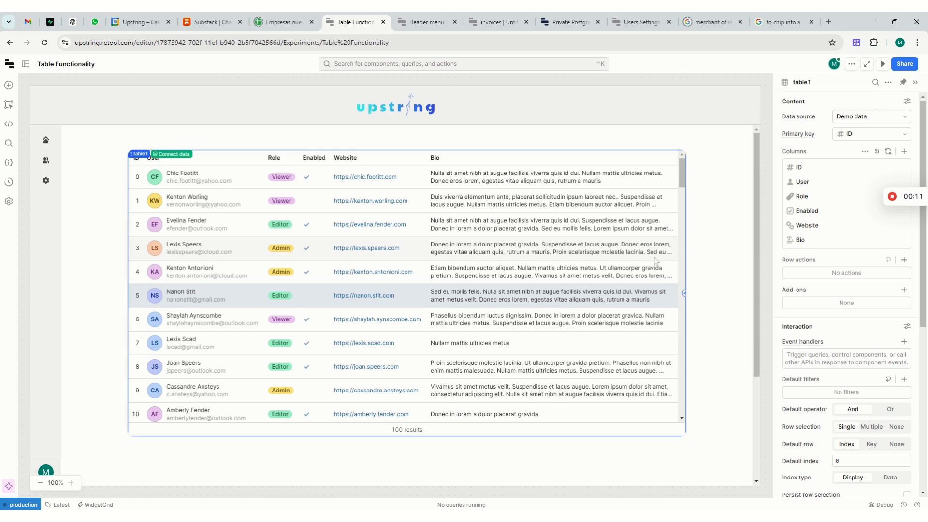
# Step: Add a new table column in Button format with the value "Button", and widen the Bio column next to it
pyautogui.click(904, 152)
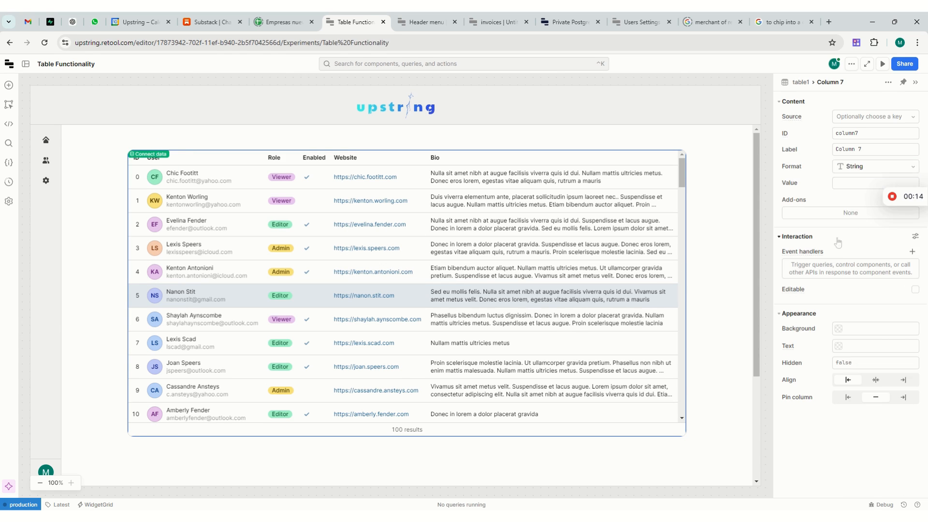
pyautogui.click(854, 171)
pyautogui.scroll(-5, 868, 183)
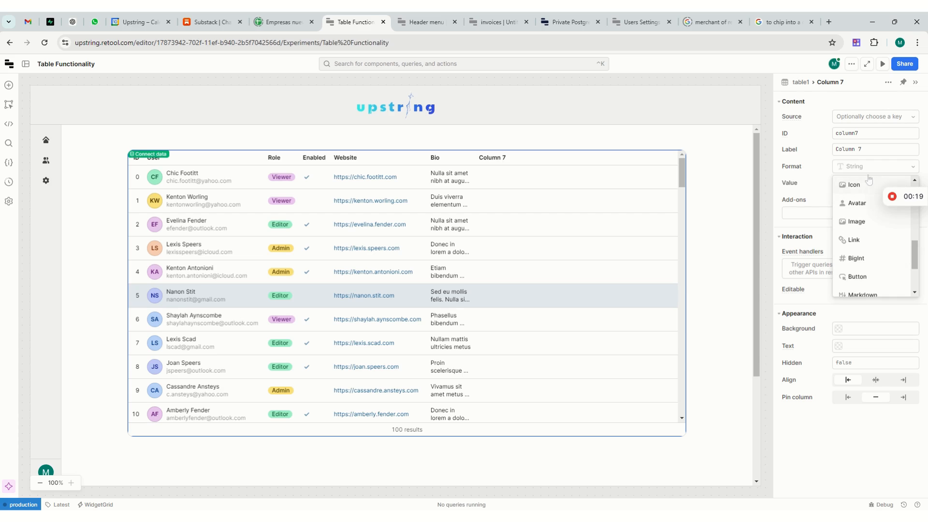
pyautogui.scroll(-2, 858, 247)
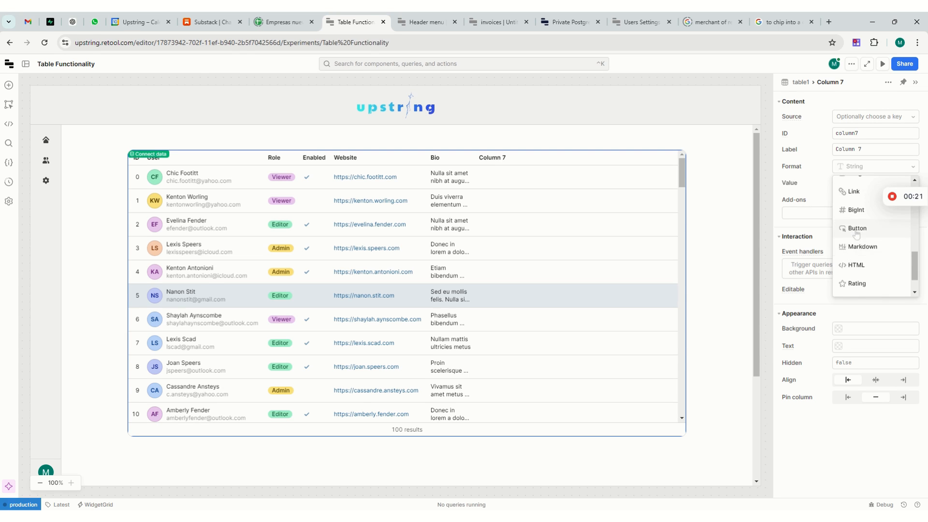
pyautogui.click(856, 232)
pyautogui.click(848, 183)
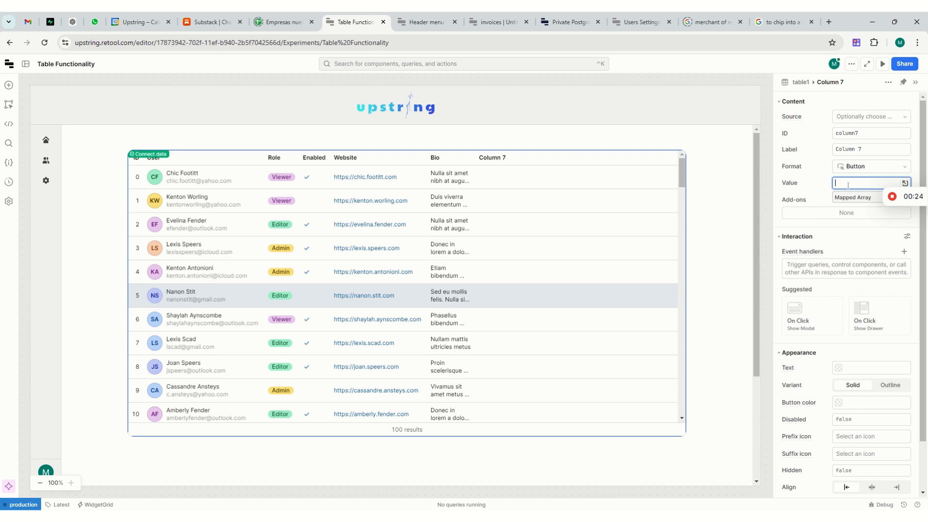
pyautogui.write('Button')
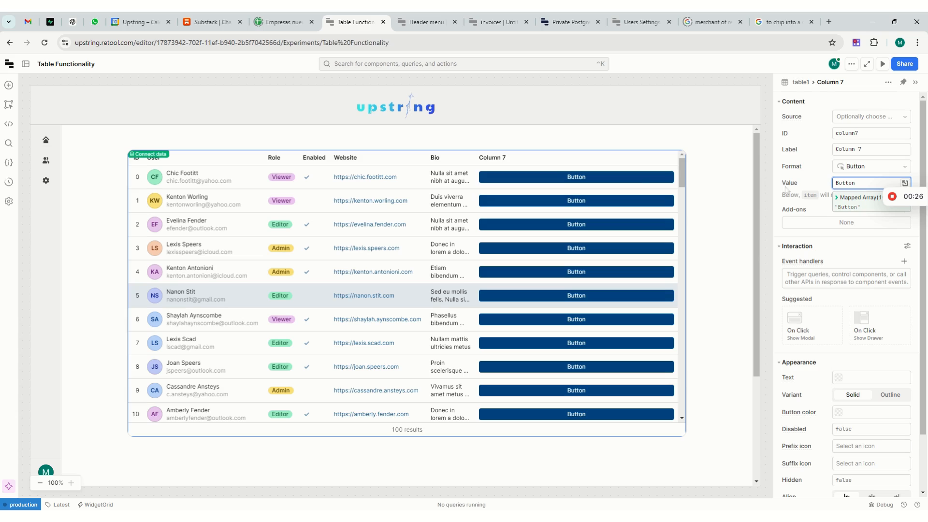
pyautogui.moveTo(485, 156); pyautogui.dragTo(613, 158)
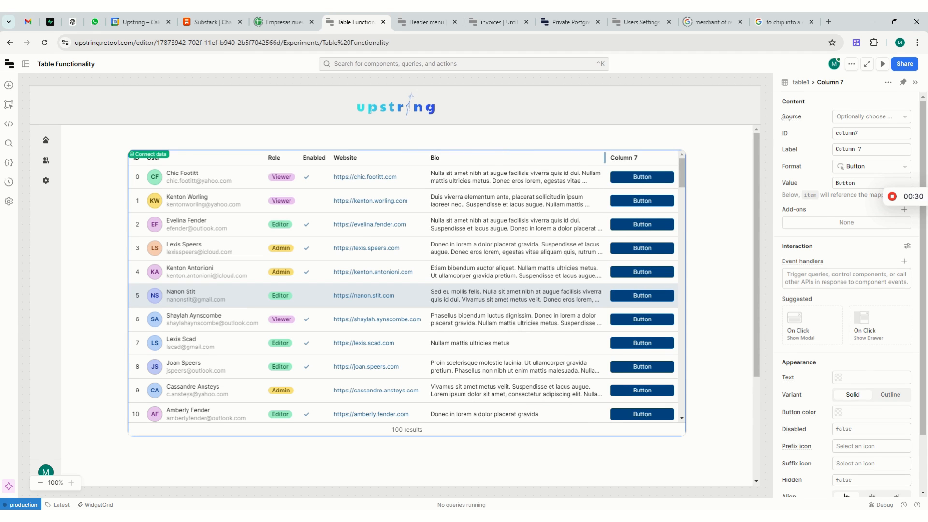
# Step: Add a row action with default settings to table1, and try the Column 7 button in the first row
pyautogui.click(800, 83)
pyautogui.click(802, 82)
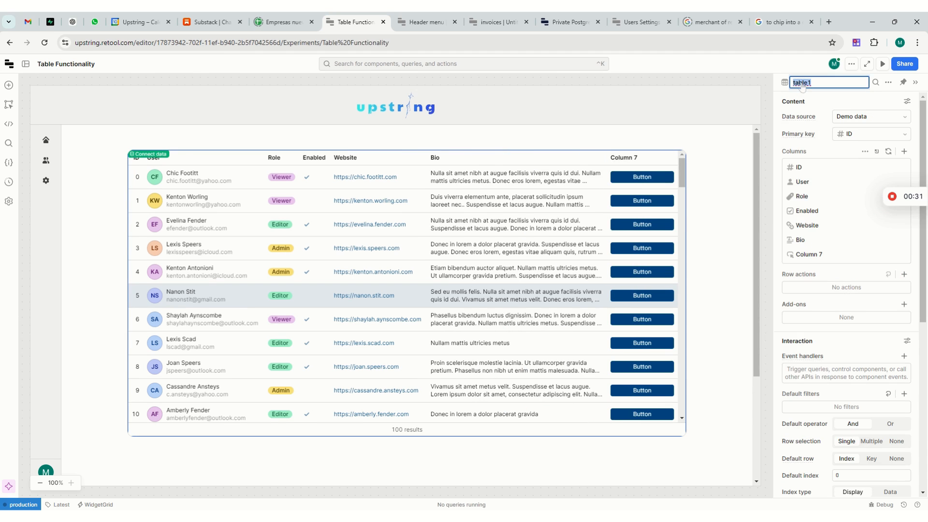
pyautogui.click(919, 147)
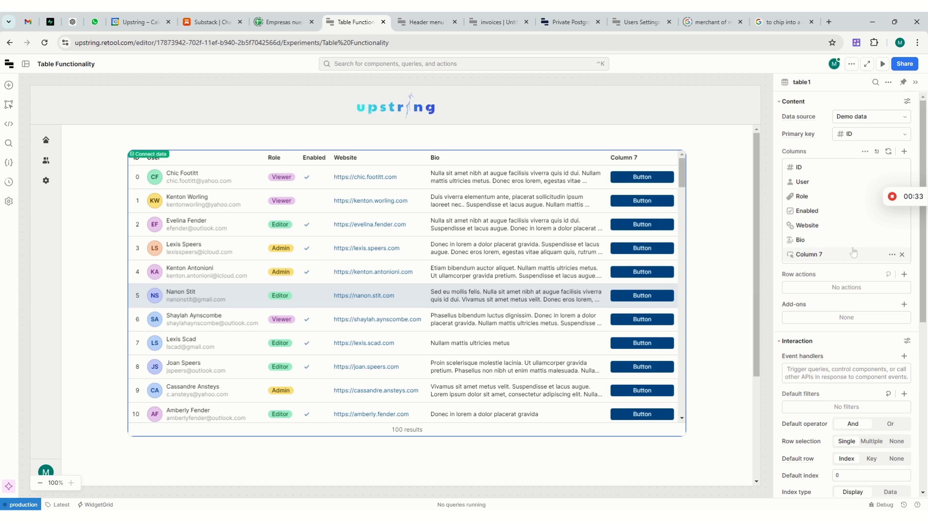
pyautogui.click(904, 274)
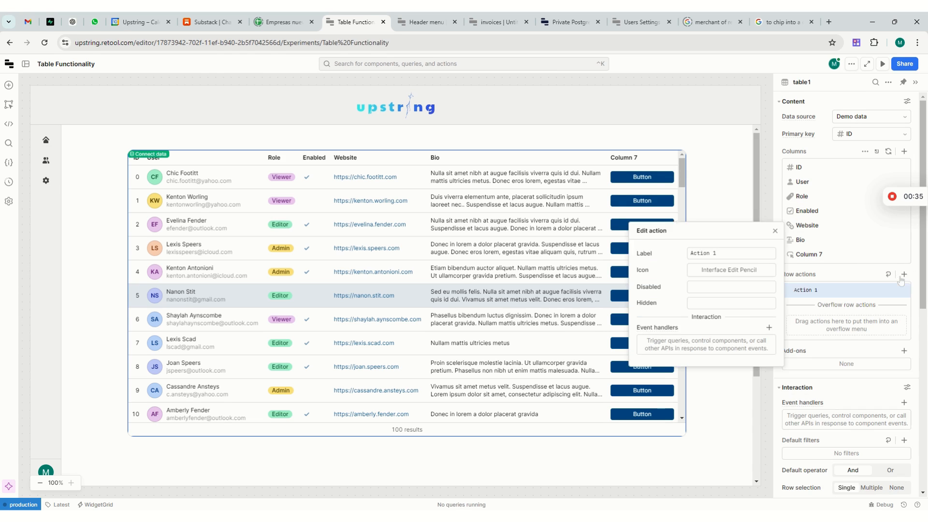
pyautogui.click(775, 227)
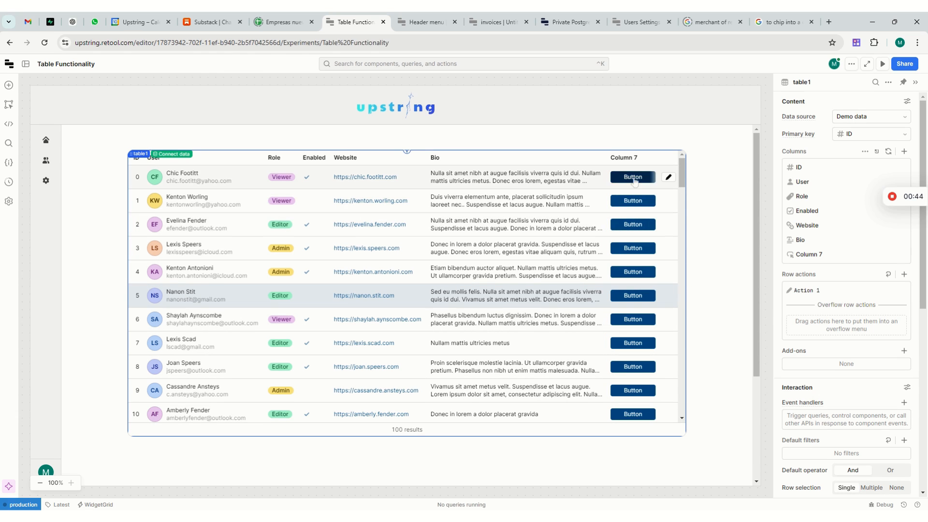
pyautogui.click(627, 178)
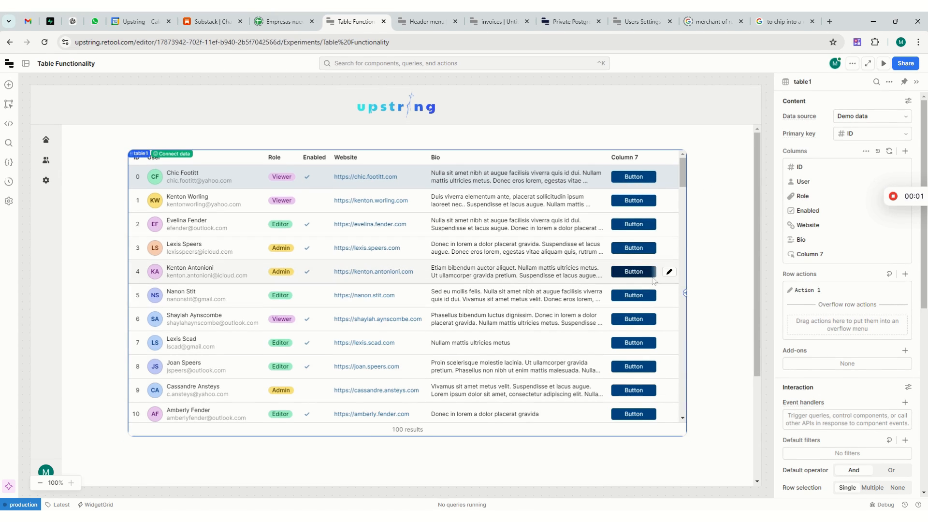
# Step: Try theme colours on Column 7's buttons: Success for the button, Danger and Primary for the text
pyautogui.click(828, 261)
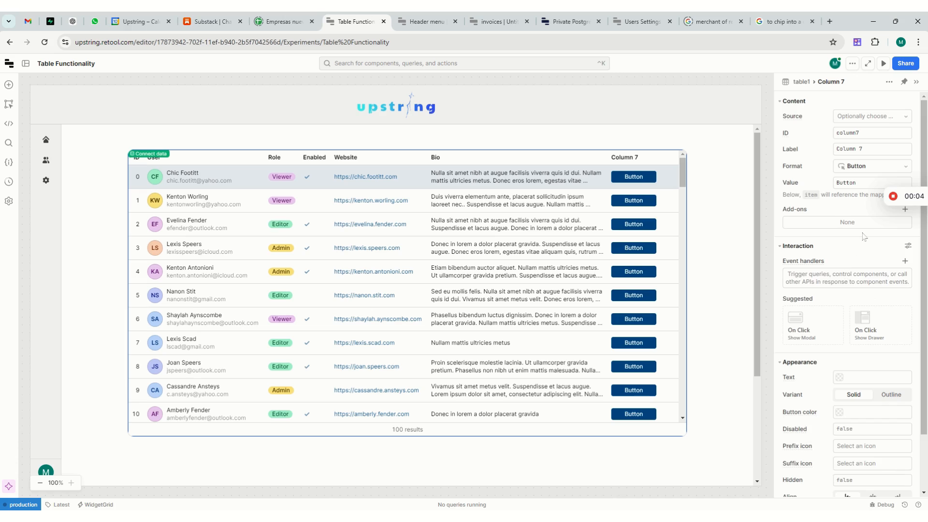
pyautogui.scroll(-2, 864, 236)
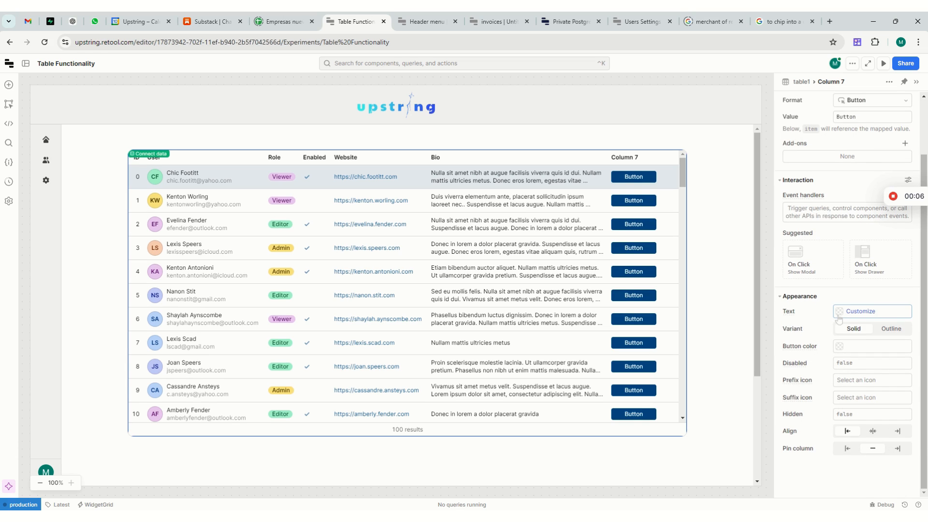
pyautogui.click(840, 312)
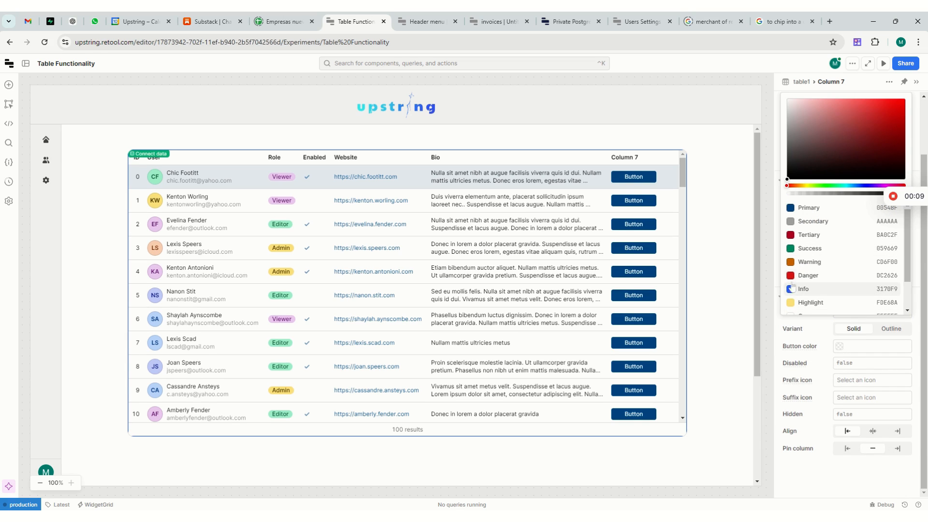
pyautogui.click(807, 275)
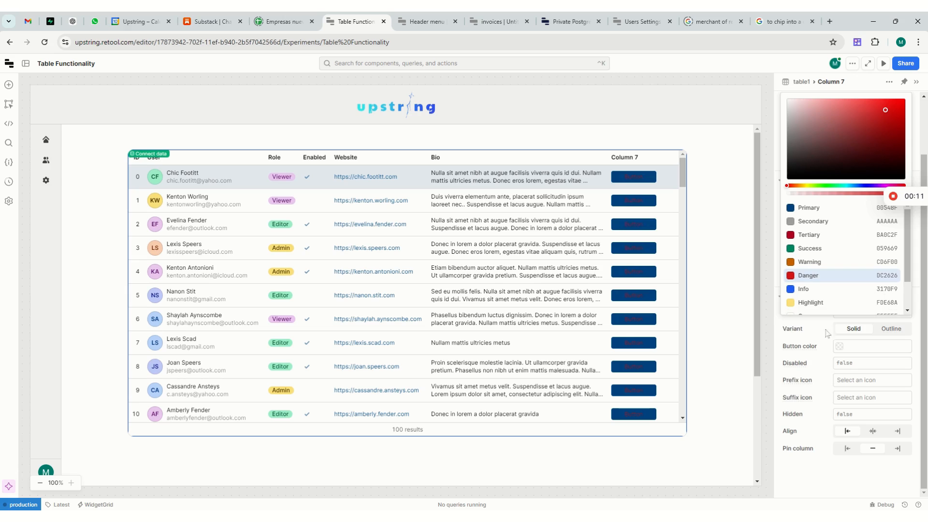
pyautogui.click(840, 346)
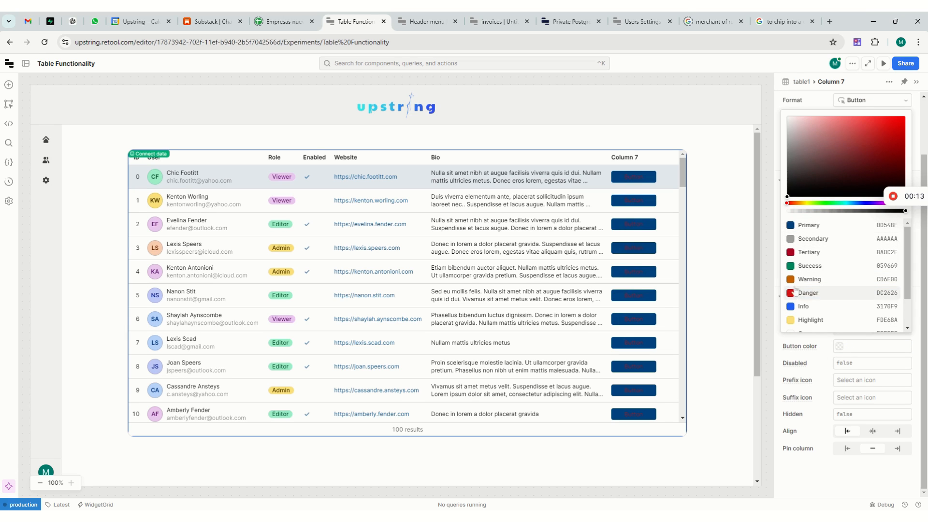
pyautogui.click(802, 266)
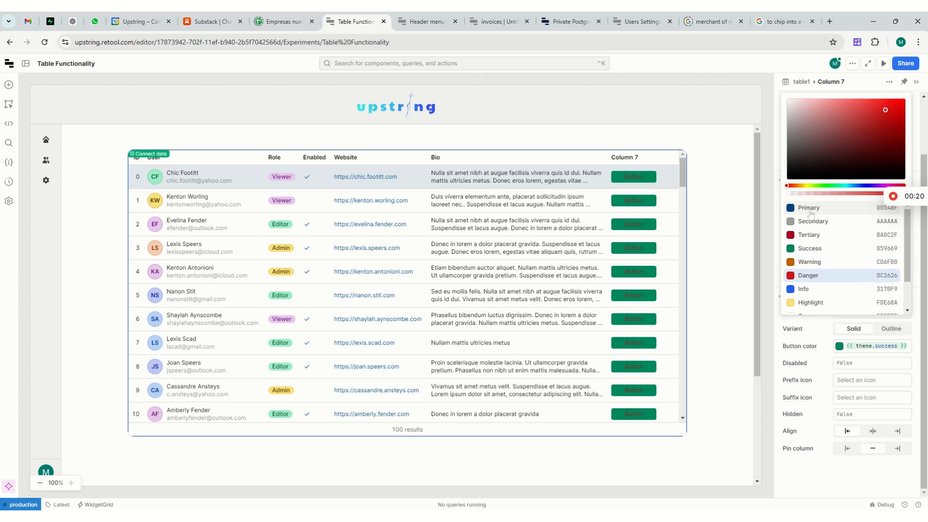
pyautogui.click(810, 208)
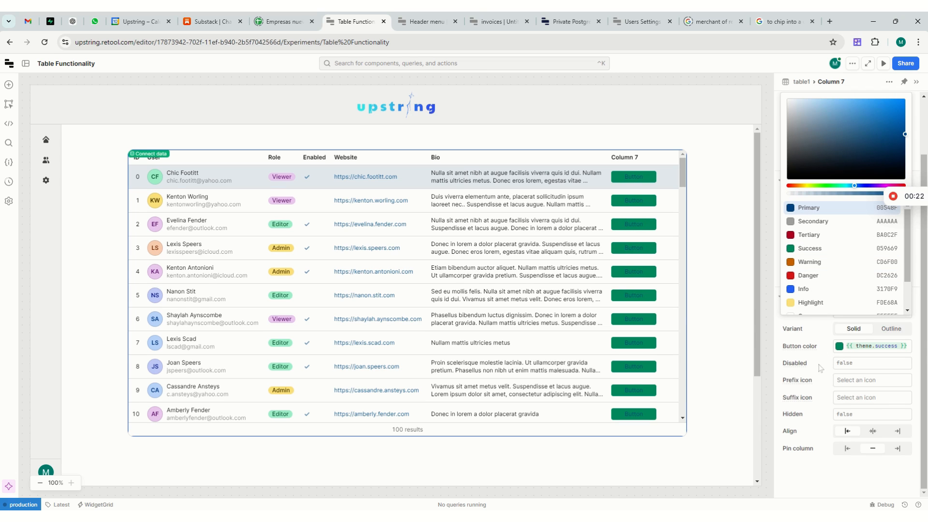
# Step: Clear the custom button colour and text colour of Column 7
pyautogui.click(905, 346)
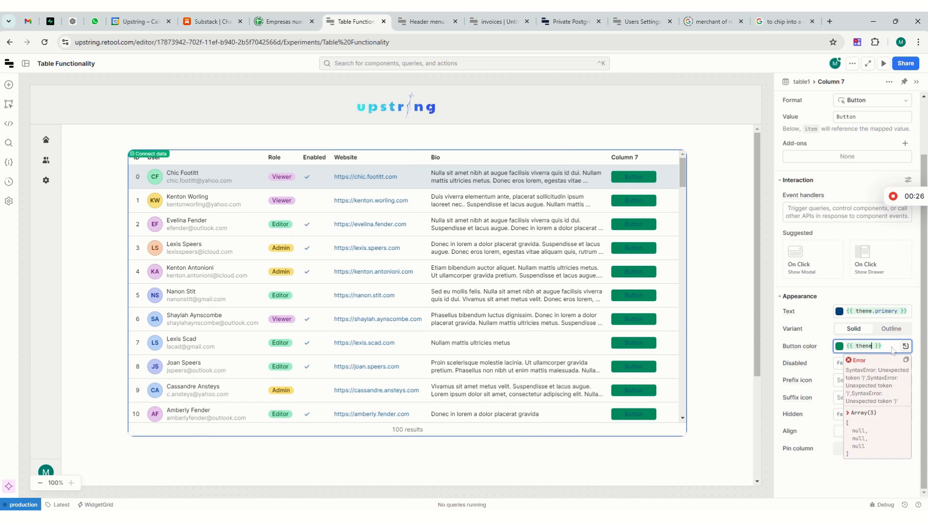
pyautogui.hotkey('ctrl', 'a')
pyautogui.press('BackSpace')
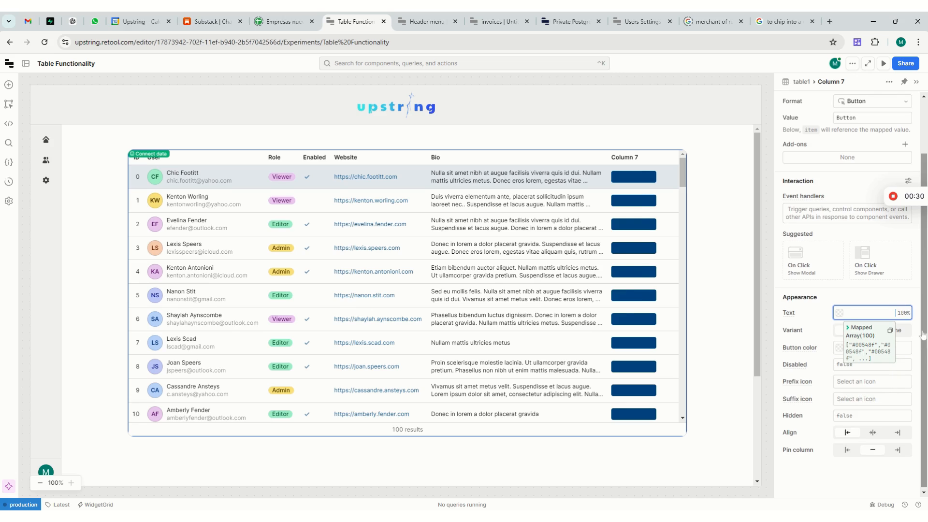
pyautogui.press('BackSpace')
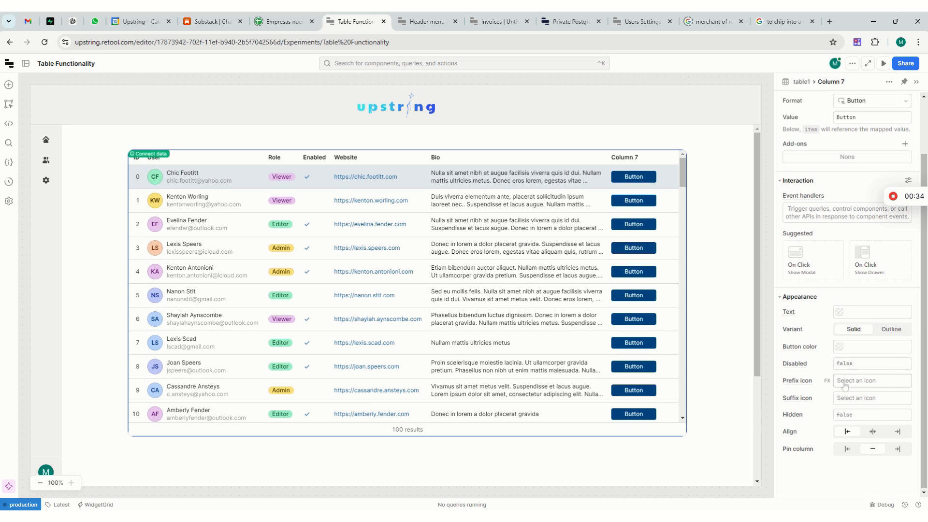
# Step: Try Interface Add 2 Alternate as the prefix icon of Column 7's buttons, and remove it again
pyautogui.click(849, 385)
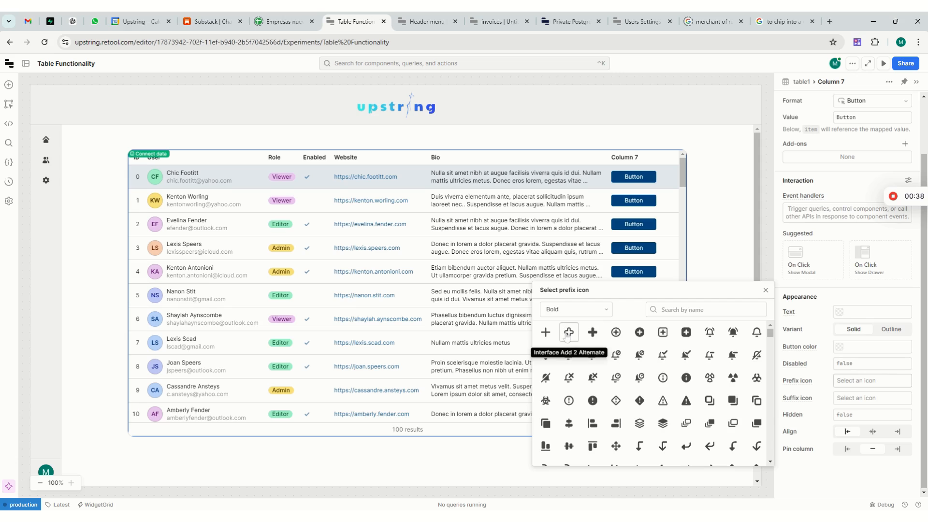
pyautogui.click(569, 332)
pyautogui.click(765, 291)
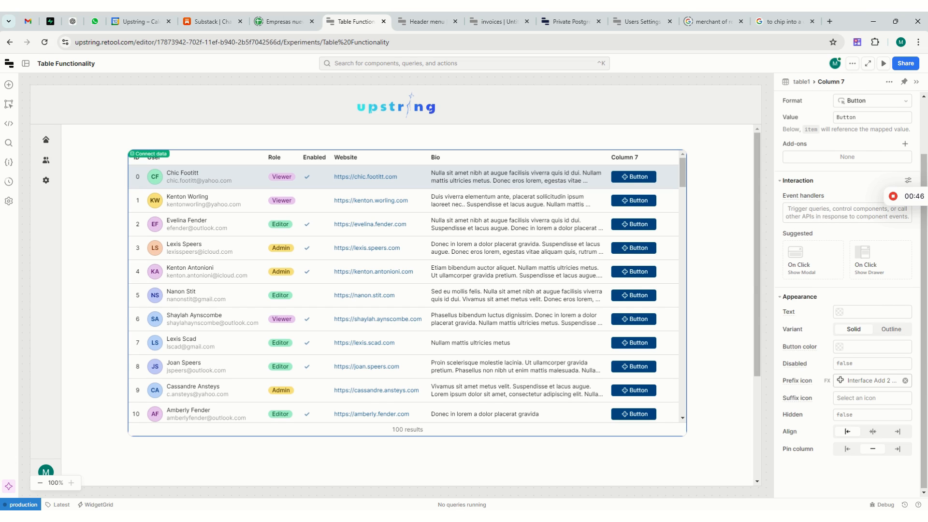
pyautogui.click(905, 381)
# Step: Search the icons for "tras", set Interface Delete Bin 5 Alternate as Column 7's suffix icon, and pin the column to the table's right side
pyautogui.click(899, 398)
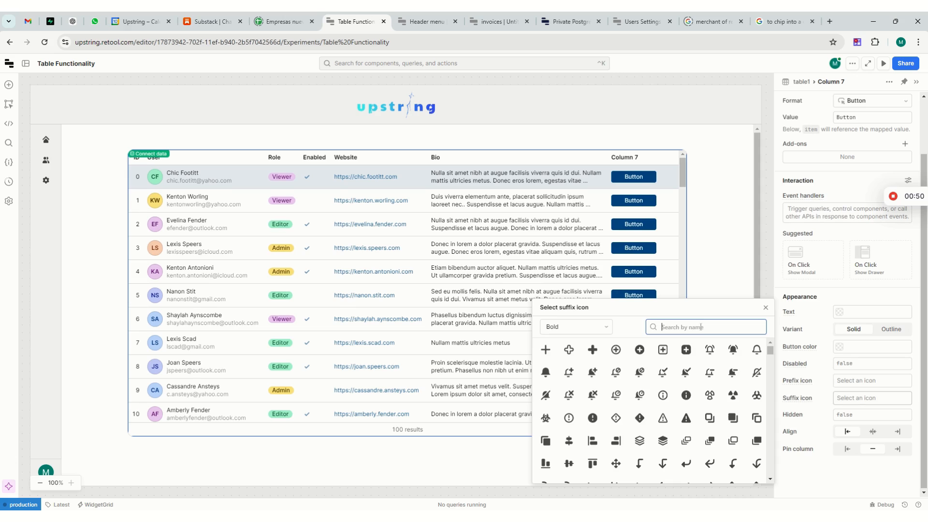
pyautogui.write('tras')
pyautogui.click(710, 349)
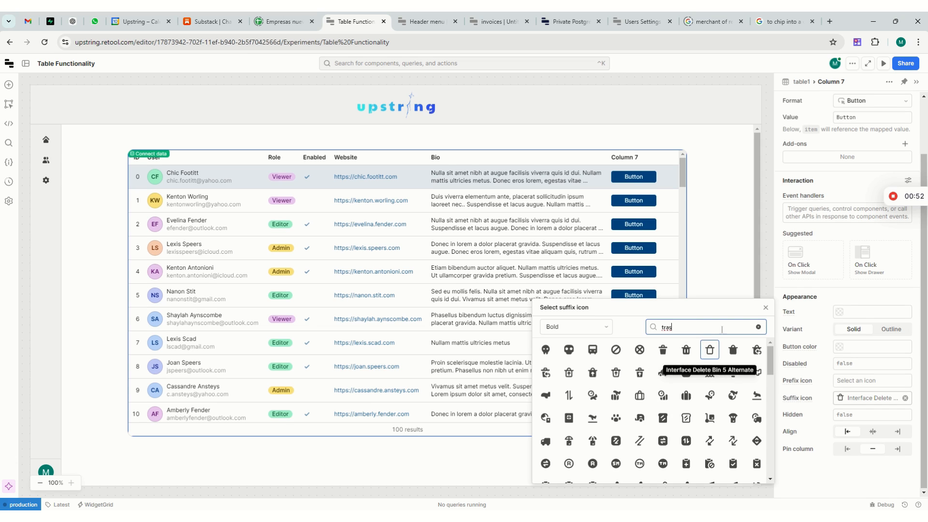
pyautogui.click(766, 310)
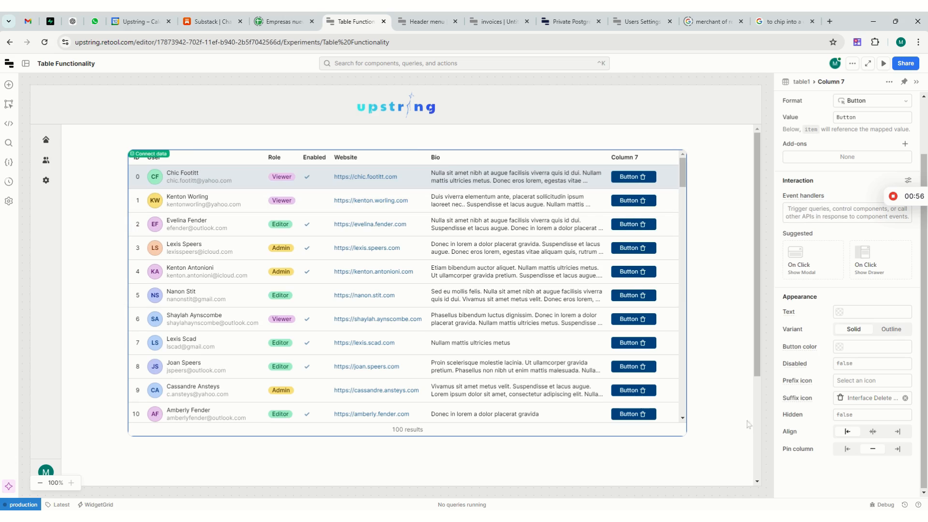
pyautogui.click(896, 451)
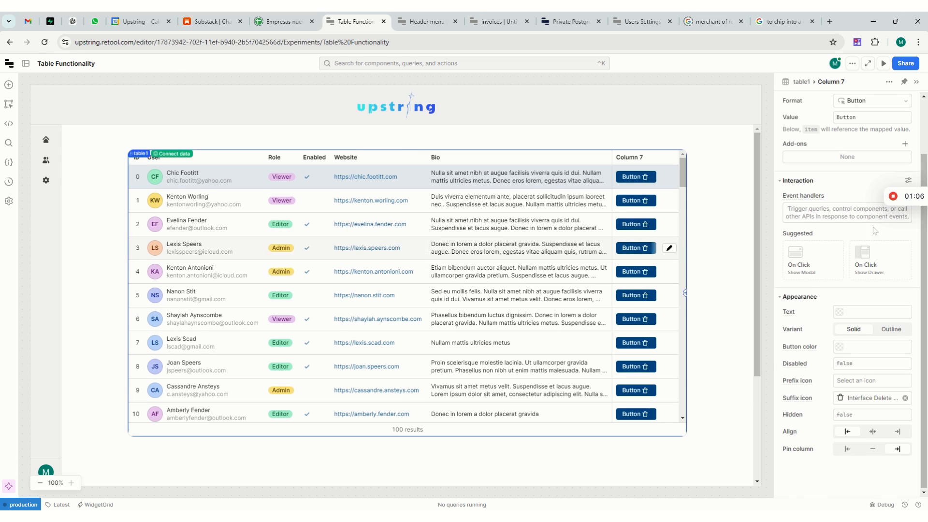
# Step: Add another column to table1 that uses the teams array as its source
pyautogui.scroll(5, 875, 231)
pyautogui.click(802, 81)
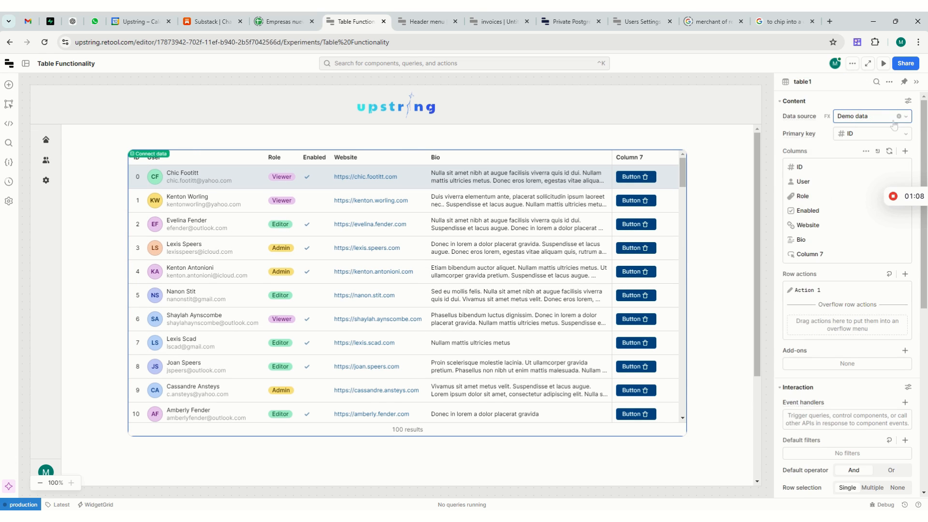
pyautogui.click(905, 150)
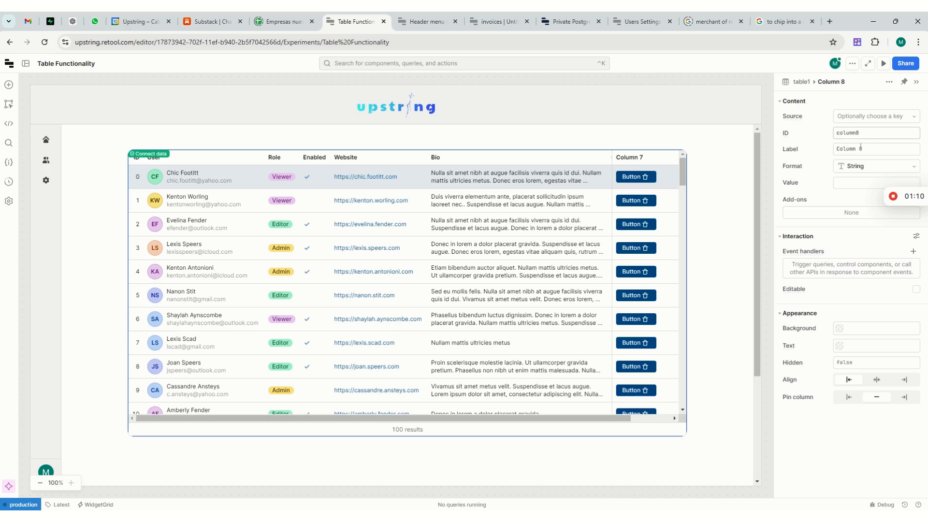
pyautogui.click(867, 116)
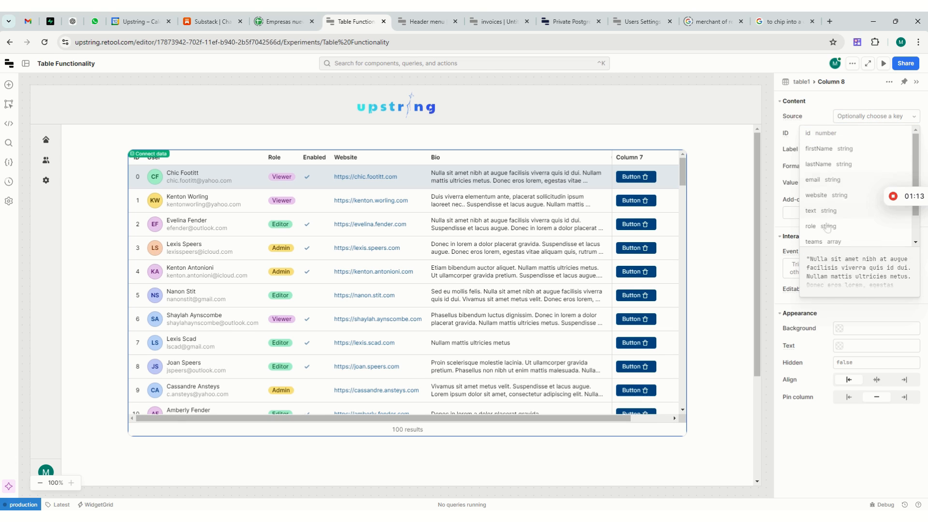
pyautogui.click(817, 242)
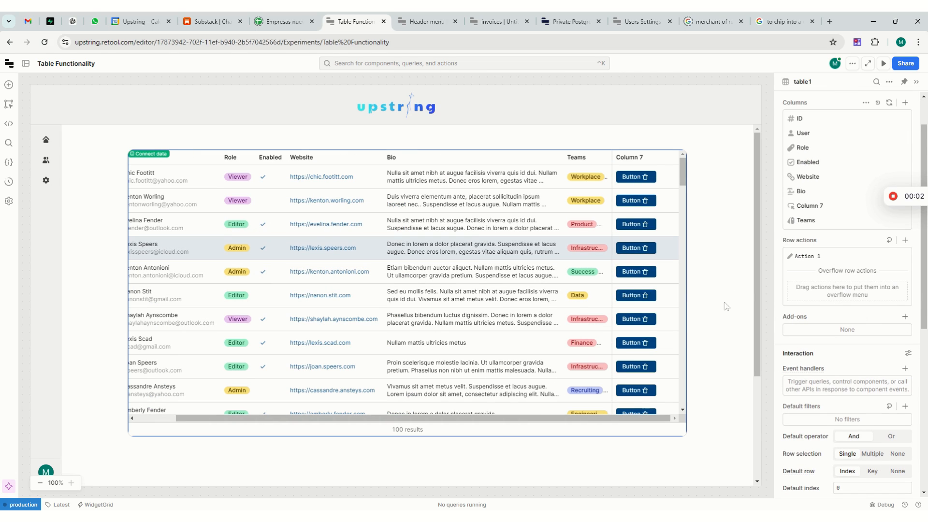
# Step: Re-enter "Action 1" as the label of the table's row action
pyautogui.click(818, 261)
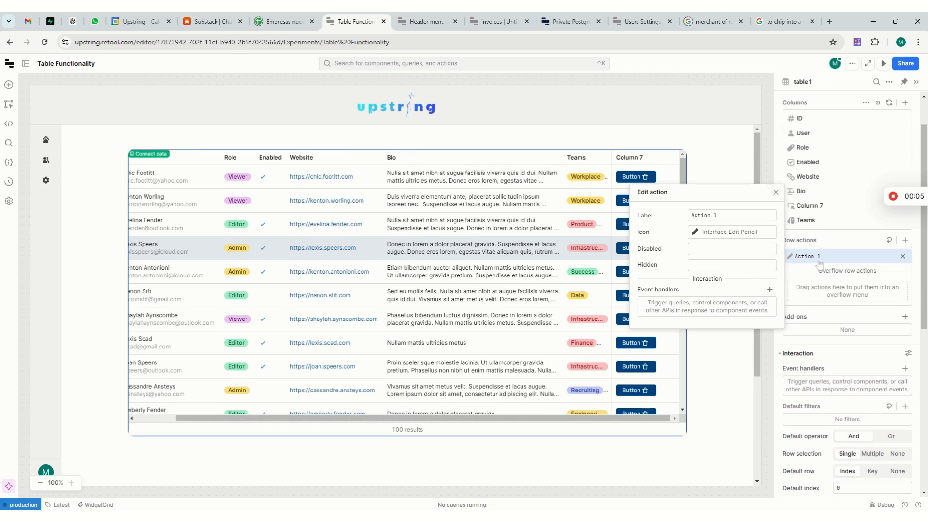
pyautogui.click(726, 217)
pyautogui.hotkey('ctrl', 'a')
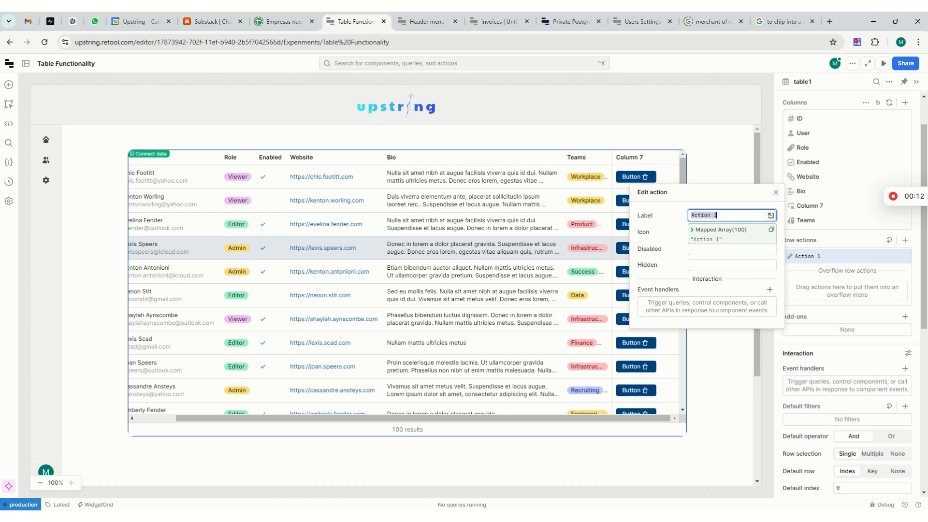
pyautogui.write('Action 1')
pyautogui.click(776, 192)
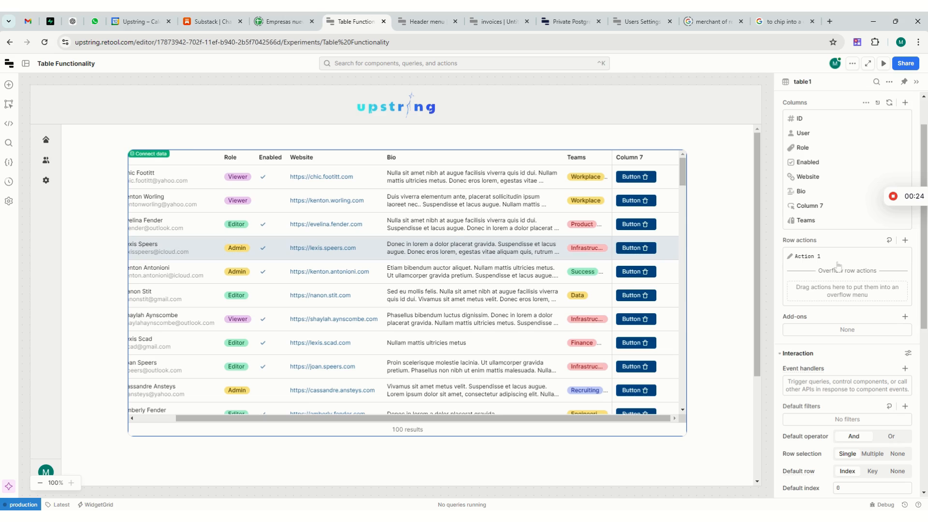
# Step: Review the settings of table1's Action 1 row action and examine how the action appears across the table's rows
pyautogui.click(821, 258)
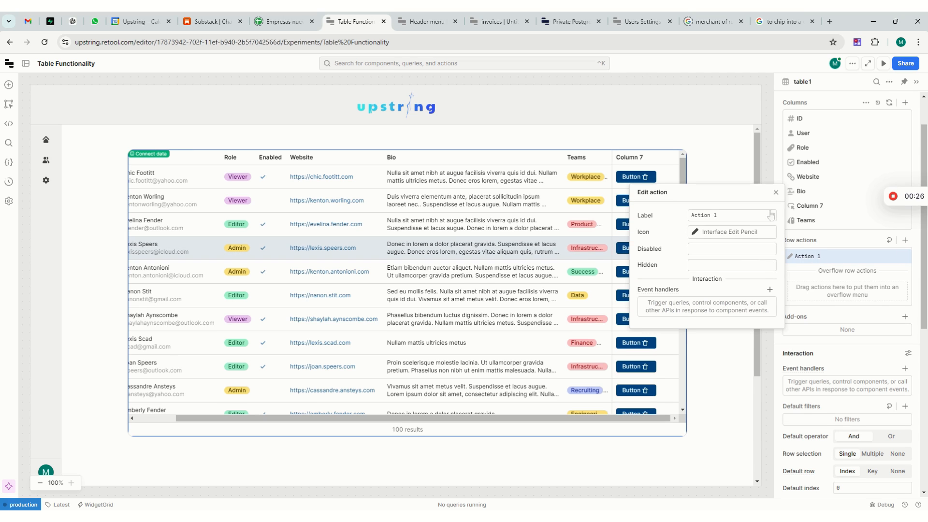
pyautogui.click(776, 193)
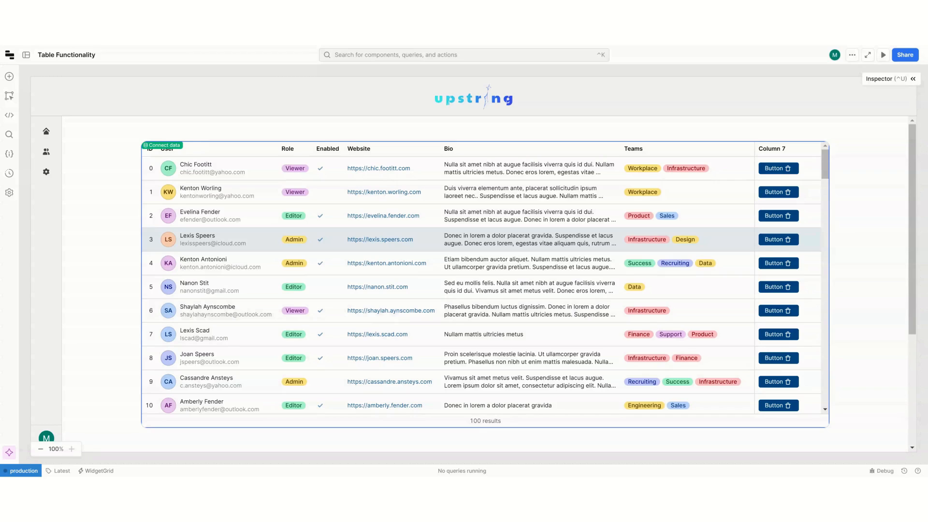
pyautogui.click(912, 79)
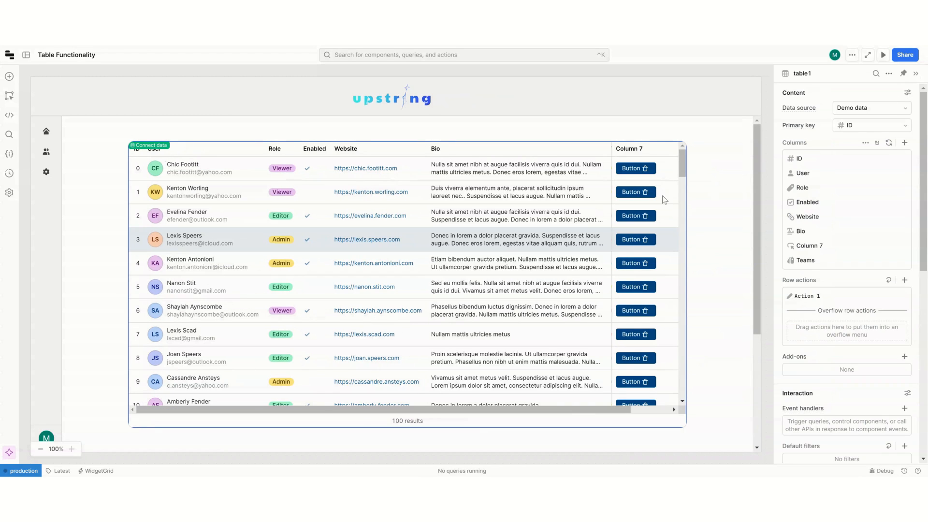
pyautogui.click(607, 201)
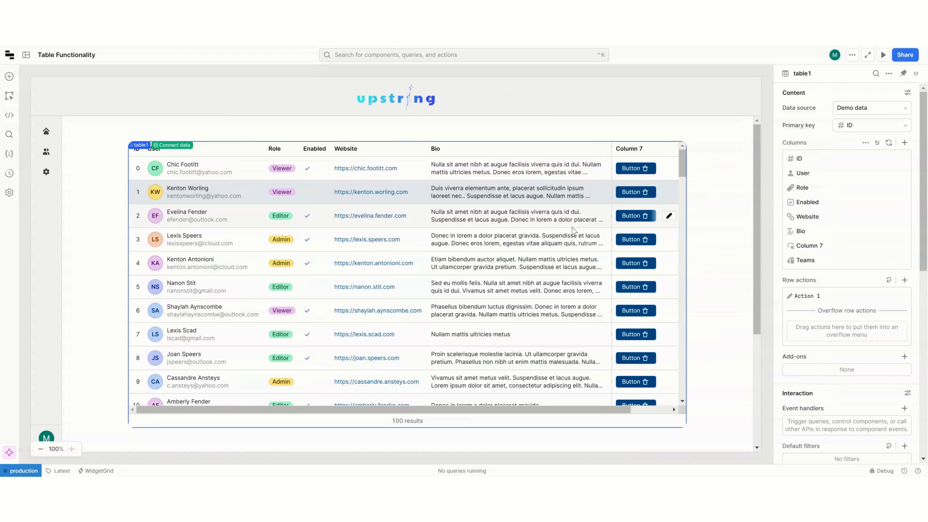
pyautogui.hscroll(1, 568, 245)
pyautogui.hscroll(-1, 561, 254)
# Step: Turn on automatic column width in table1's advanced appearance settings
pyautogui.scroll(-10, 868, 276)
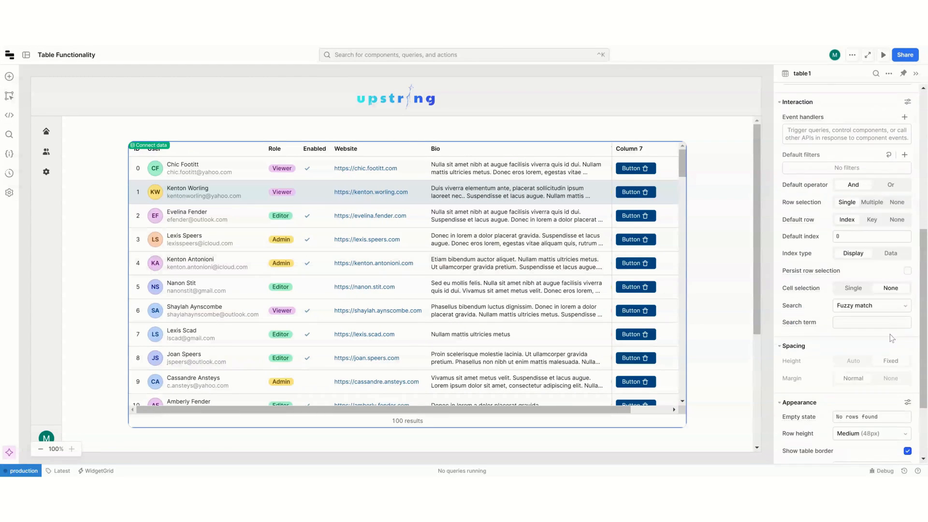
pyautogui.click(907, 307)
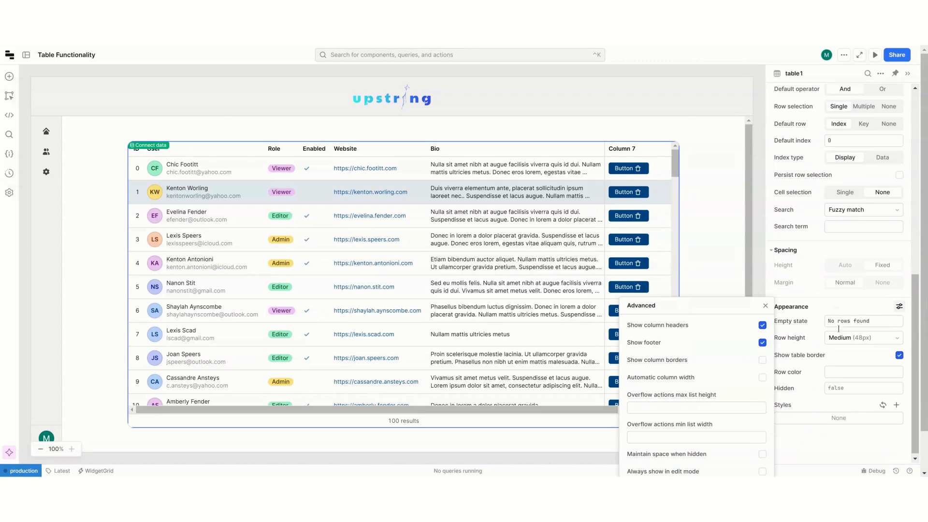
pyautogui.click(762, 378)
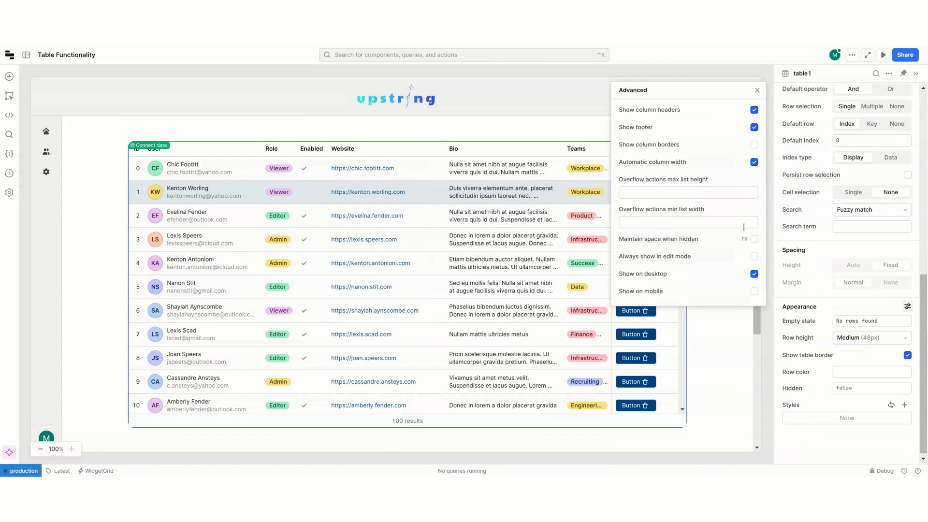
pyautogui.click(732, 377)
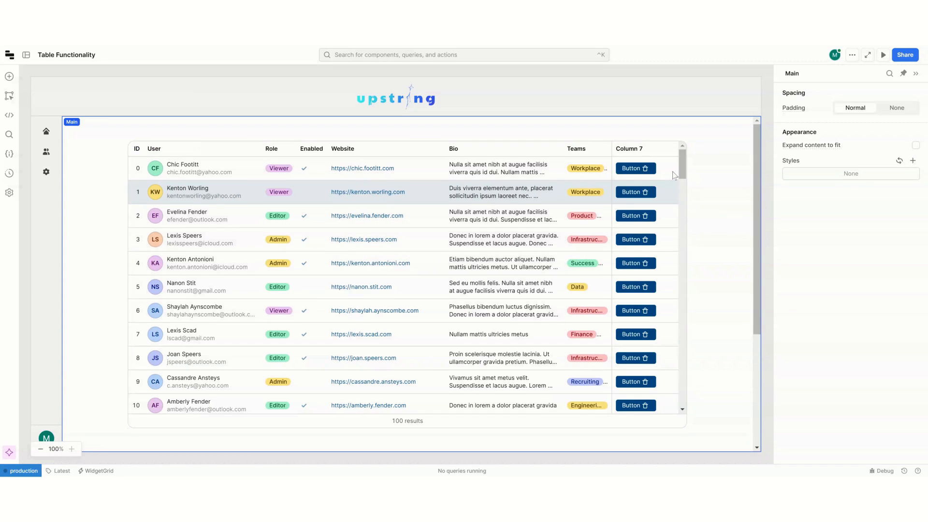
# Step: Turn automatic column width back off in table1's advanced appearance settings
pyautogui.click(412, 240)
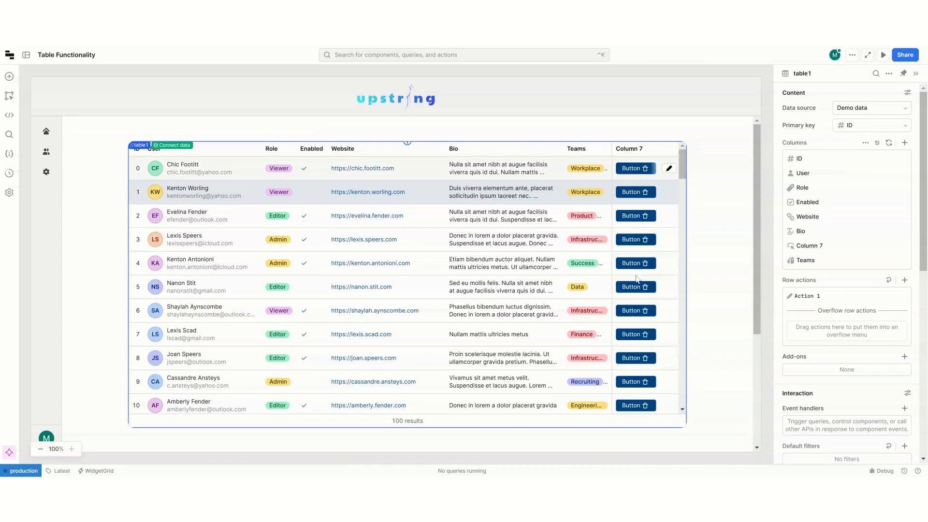
pyautogui.scroll(-10, 906, 361)
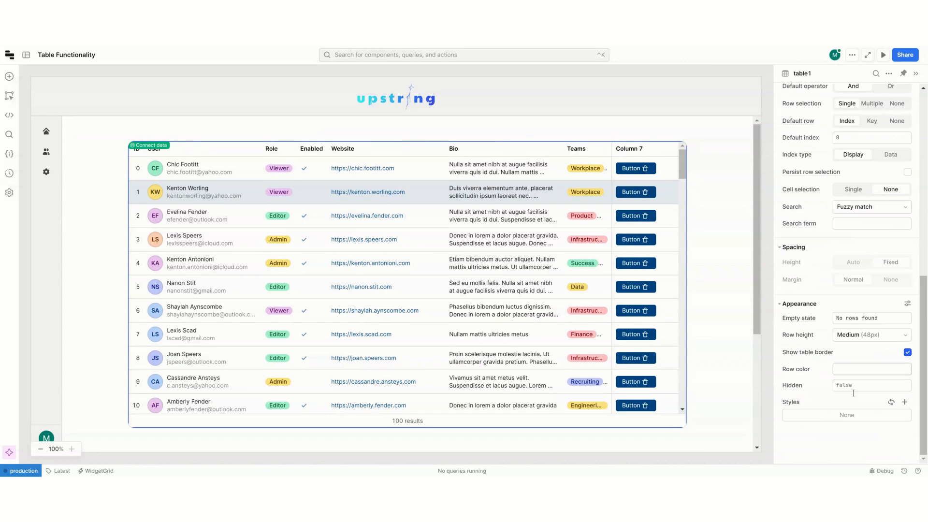
pyautogui.click(907, 304)
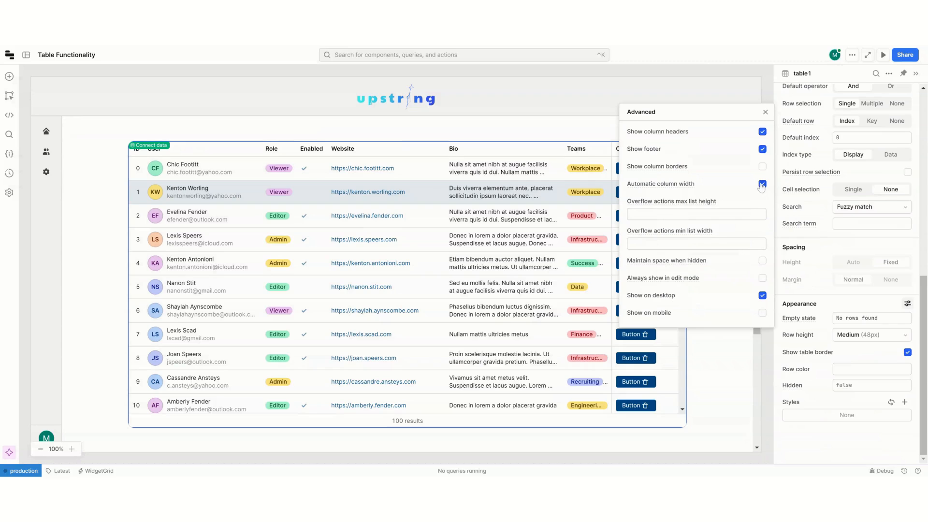
pyautogui.click(765, 87)
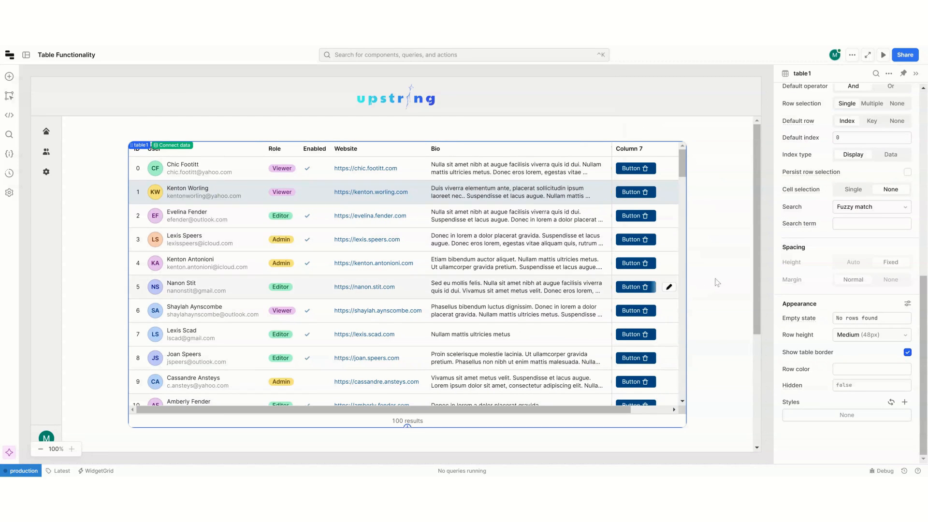
# Step: Clear the value of table1's Column 7 so its buttons carry only the bin icon
pyautogui.scroll(5, 839, 280)
pyautogui.scroll(4, 838, 281)
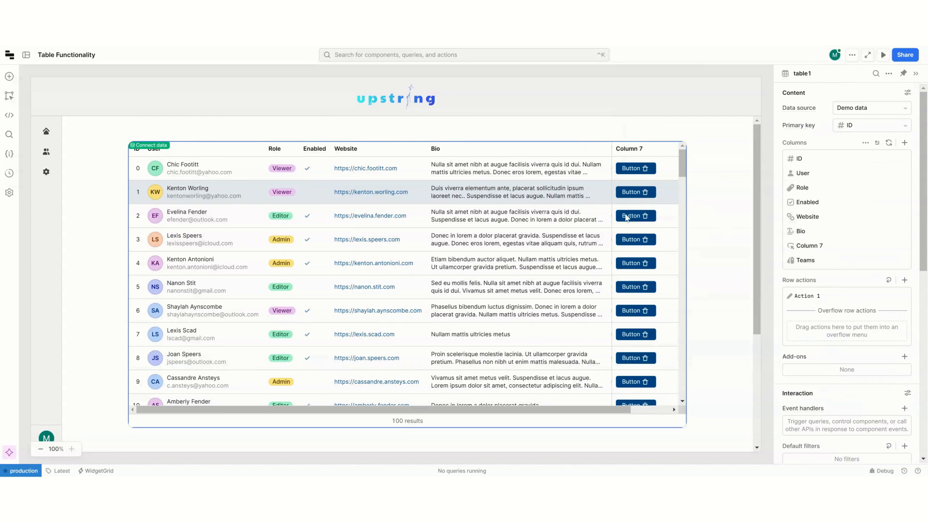
pyautogui.moveTo(670, 194)
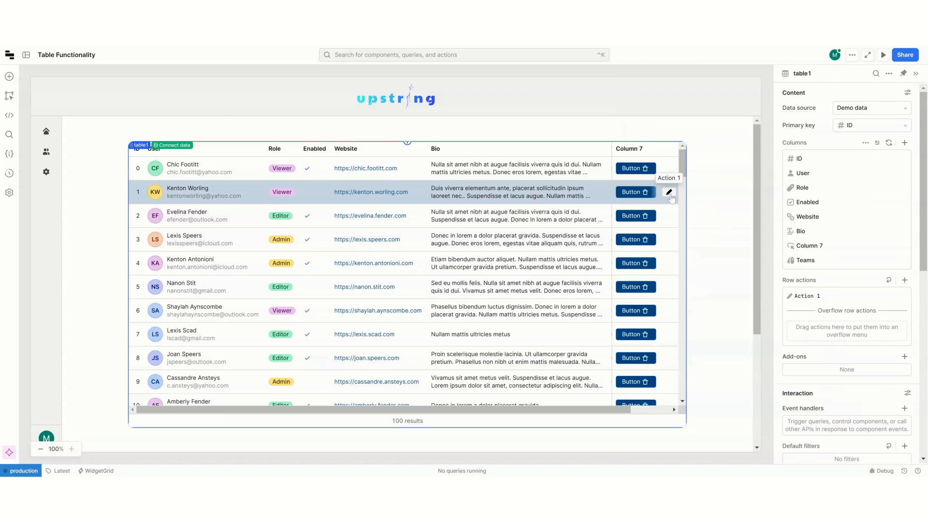
pyautogui.click(816, 245)
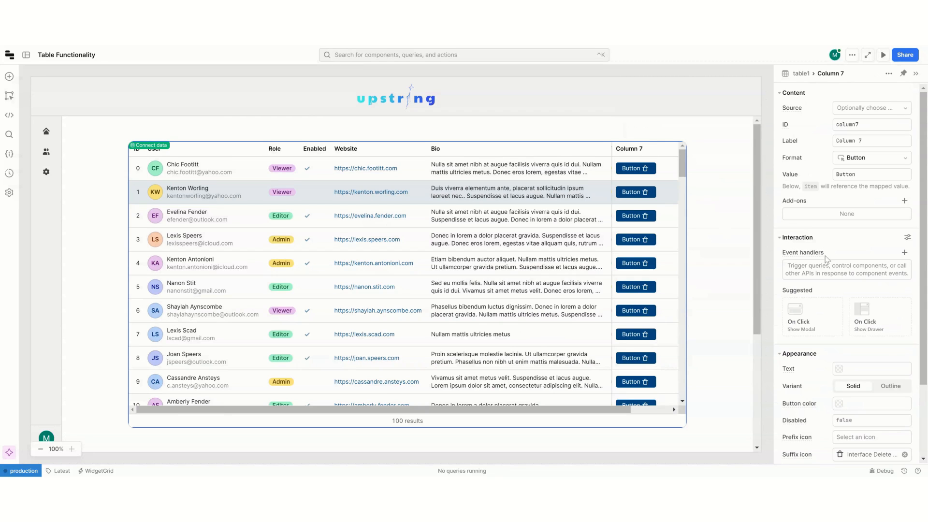
pyautogui.scroll(-1, 833, 270)
pyautogui.scroll(1, 839, 269)
pyautogui.moveTo(865, 175); pyautogui.dragTo(826, 185)
pyautogui.press('BackSpace')
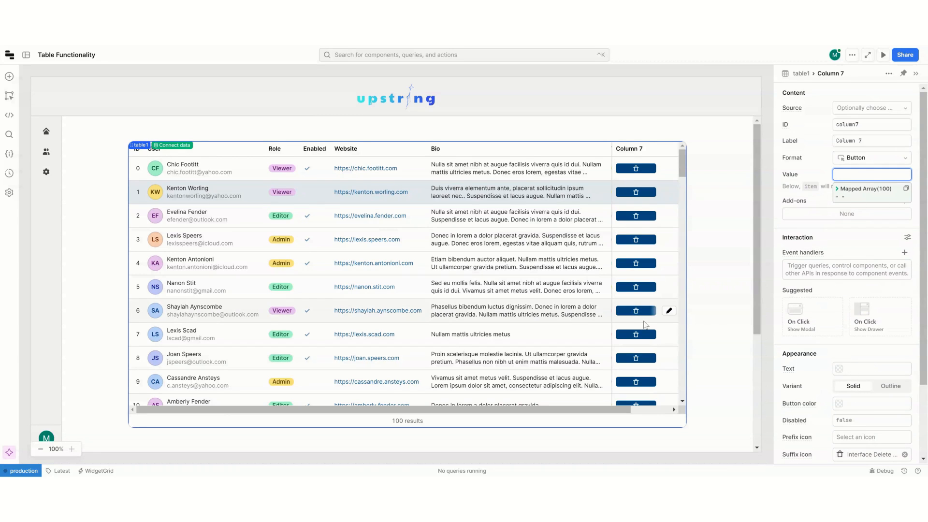
# Step: Narrow Column 7 to fit its icon buttons and view the table with the inspector hidden before showing the inspector again
pyautogui.moveTo(612, 145); pyautogui.dragTo(643, 177)
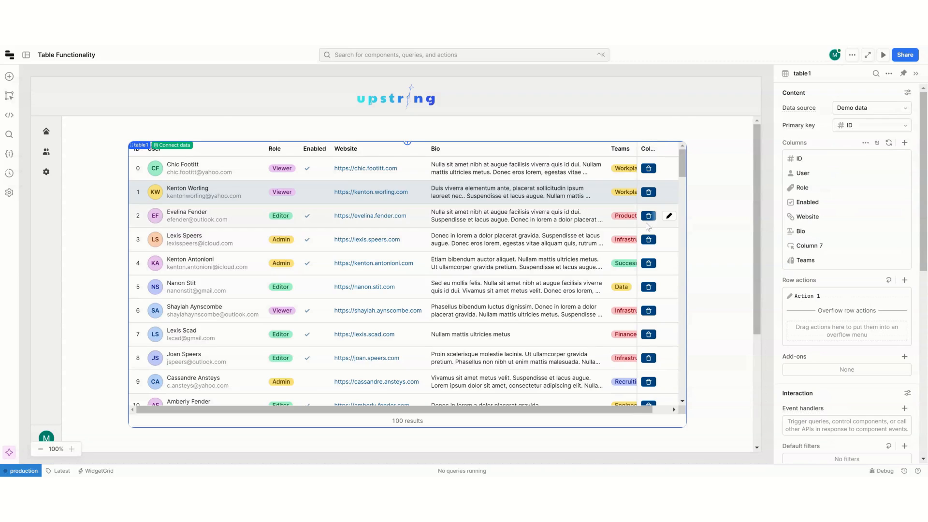
pyautogui.click(649, 197)
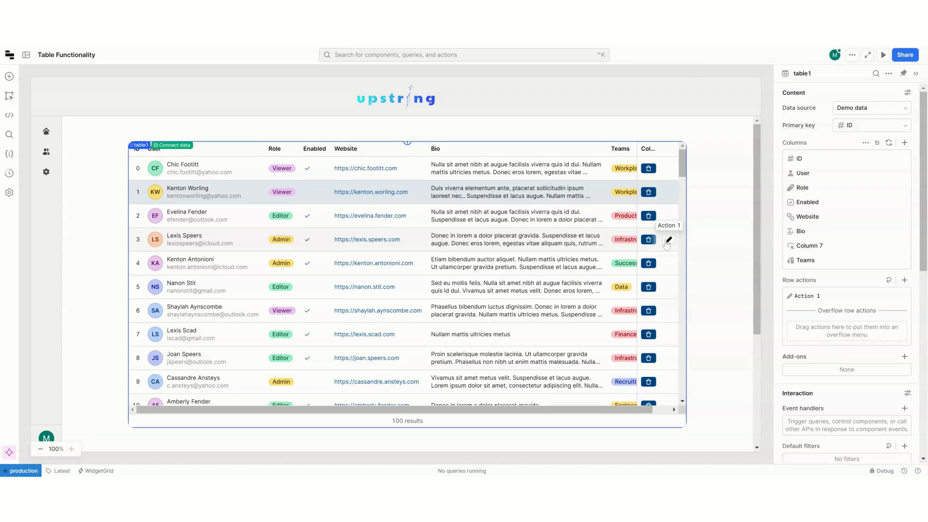
pyautogui.hotkey('ctrl', 'u')
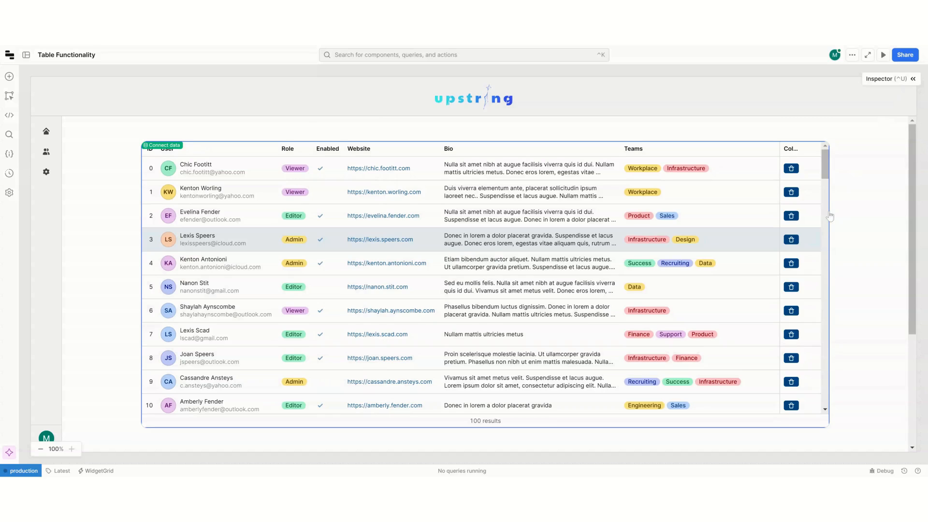
pyautogui.hotkey('ctrl', 'u')
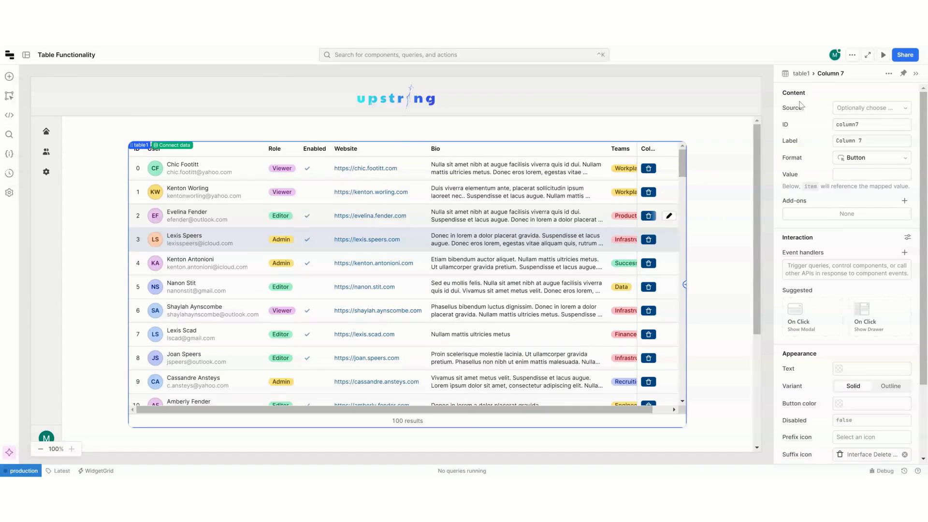
# Step: Replace the Disabled condition of table1's Action 1 row action with {{ currentSourceRow }}
pyautogui.click(801, 73)
pyautogui.click(844, 300)
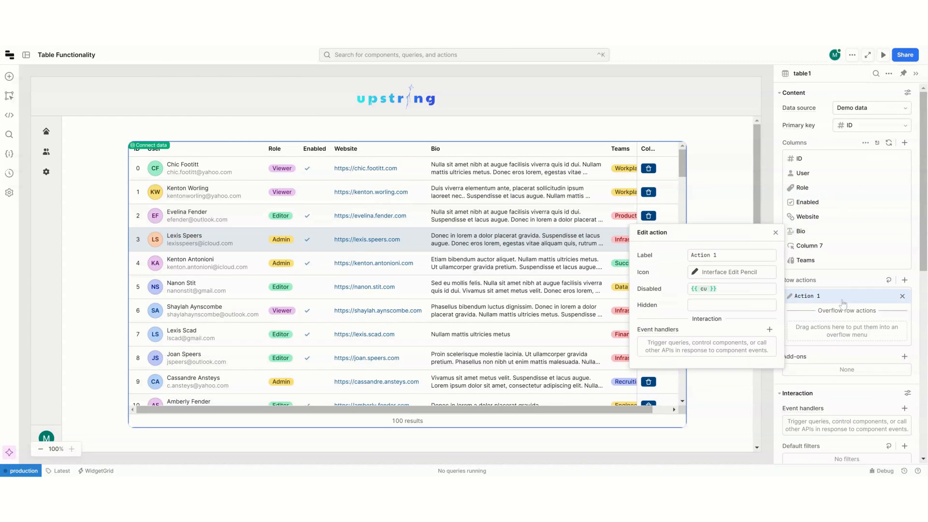
pyautogui.click(736, 288)
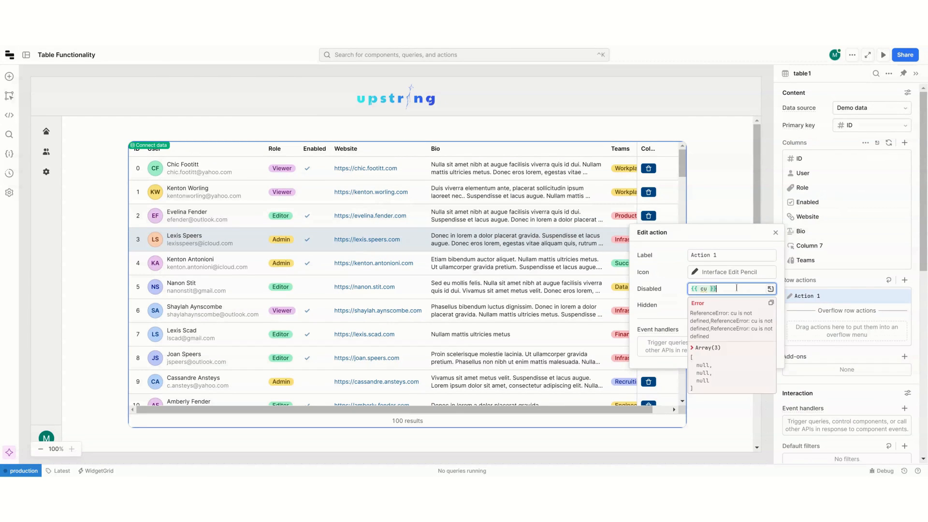
pyautogui.hotkey('ctrl', 'a')
pyautogui.press('BackSpace')
pyautogui.write('{{')
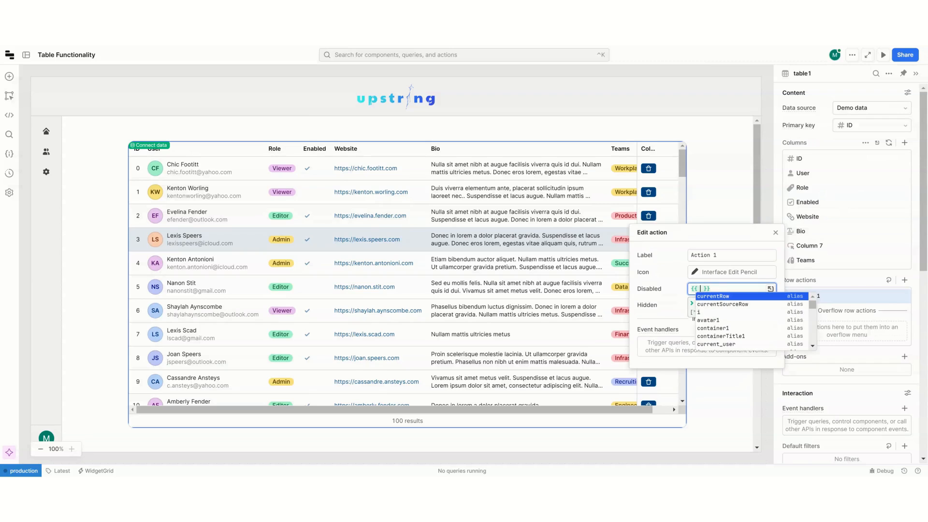
pyautogui.press('Down')
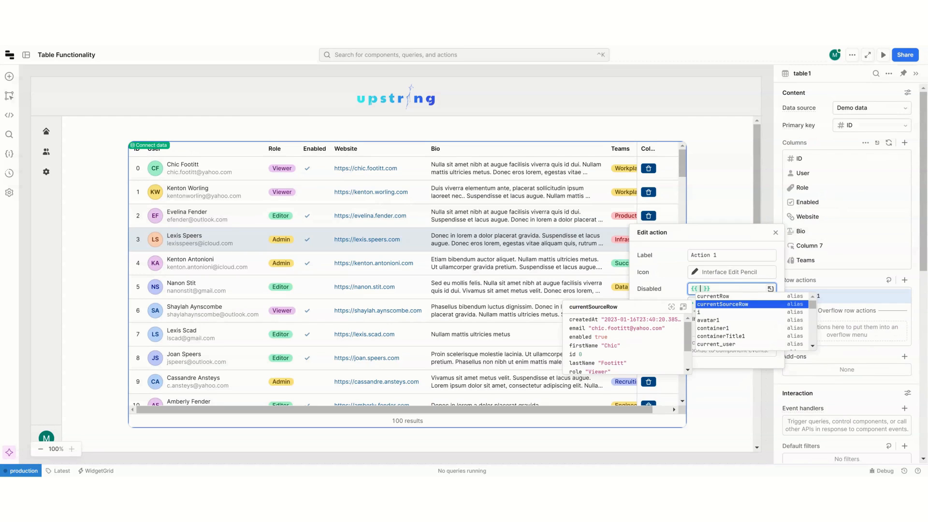
pyautogui.press('Return')
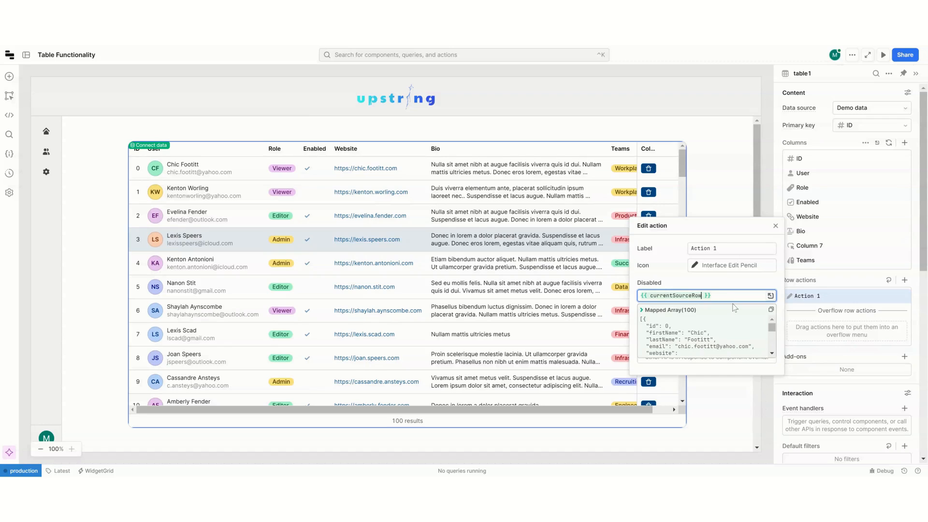
# Step: Complete Action 1's Disabled condition as {{ currentSourceRow.role === 'Editor' }} and close the action's settings
pyautogui.scroll(-3, 726, 331)
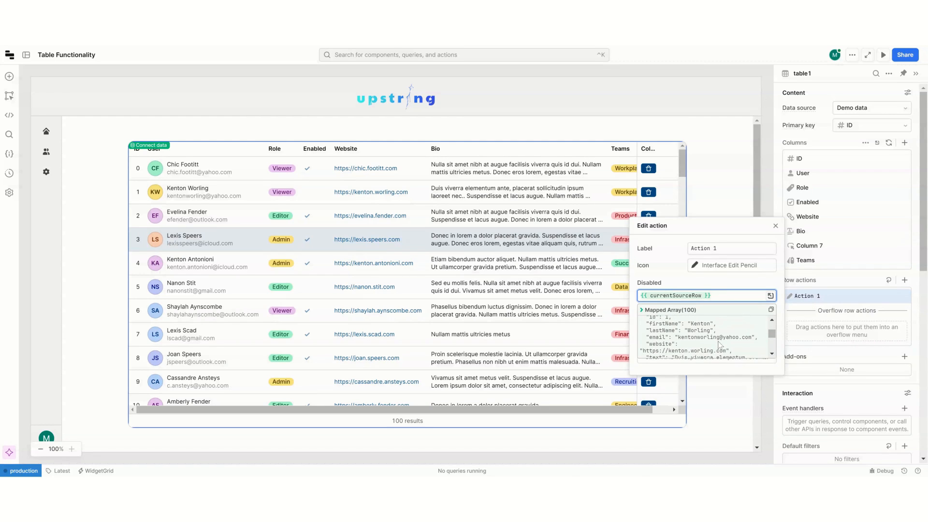
pyautogui.write('.role ')
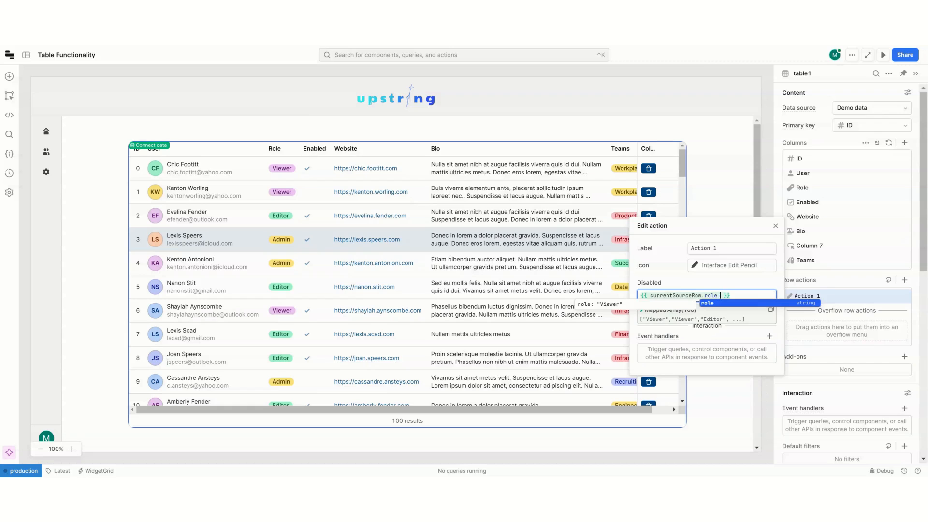
pyautogui.write("=== 'Edit")
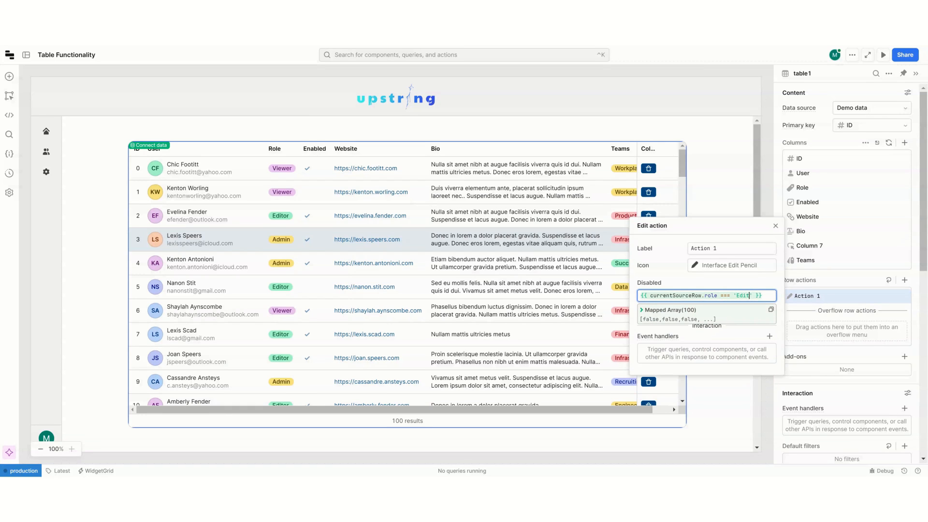
pyautogui.write('or')
pyautogui.click(723, 283)
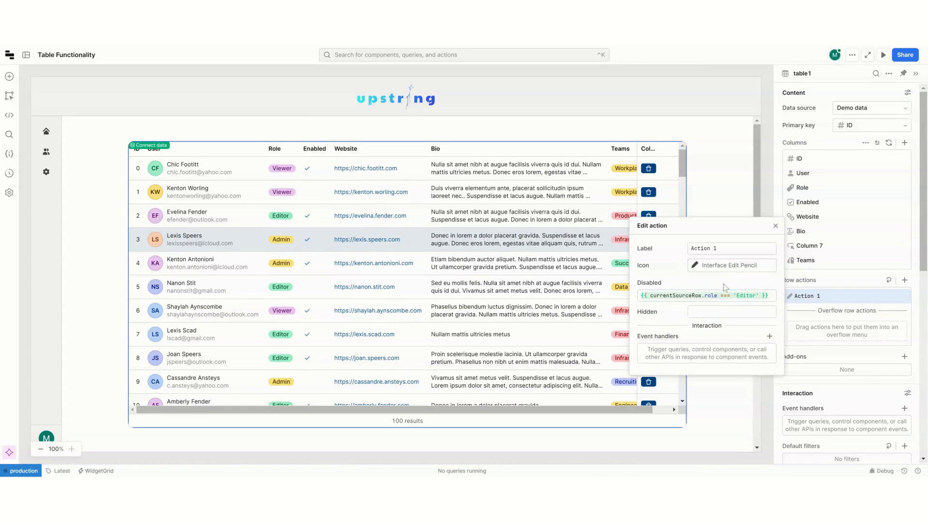
pyautogui.click(775, 227)
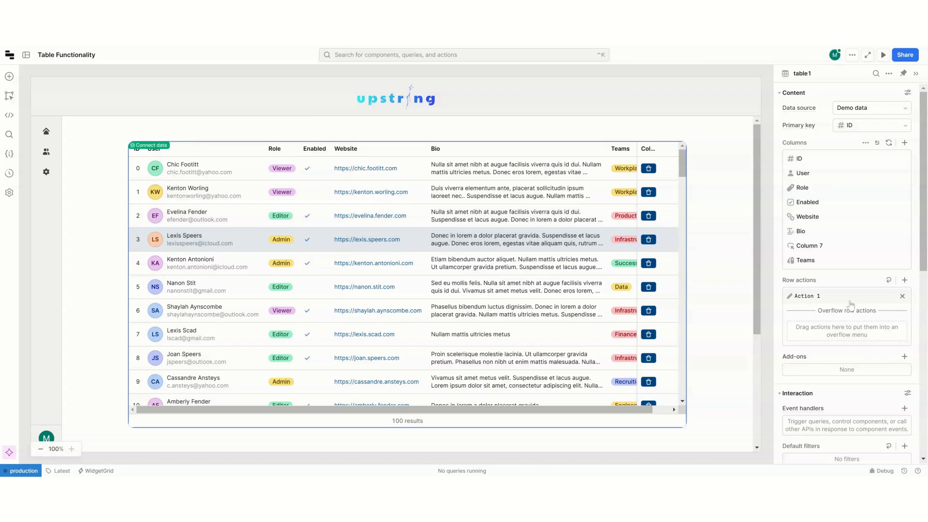
# Step: Reuse Action 1's Disabled condition, {{ currentSourceRow.role === 'Editor' }}, as its Hidden condition
pyautogui.click(807, 296)
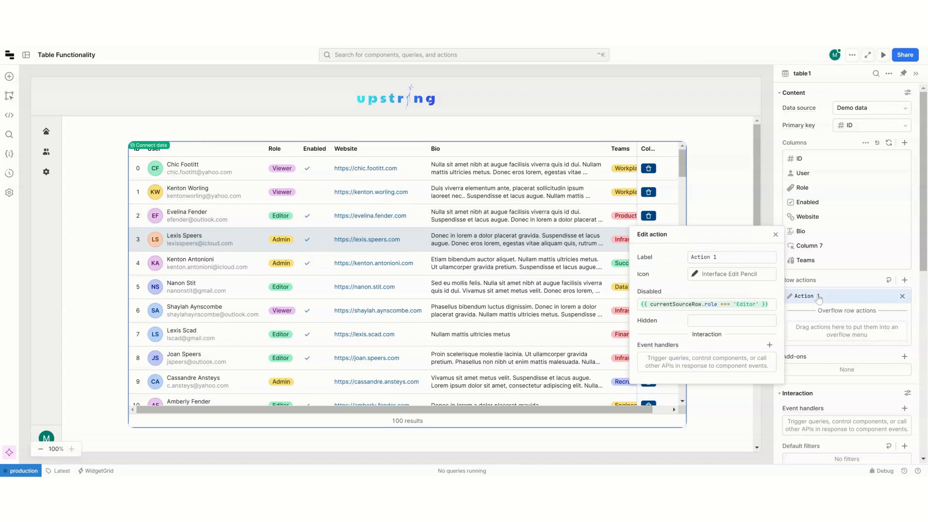
pyautogui.click(736, 294)
pyautogui.click(738, 283)
pyautogui.click(759, 311)
pyautogui.write("{{ currentSourceRow.role === 'Editor' }}")
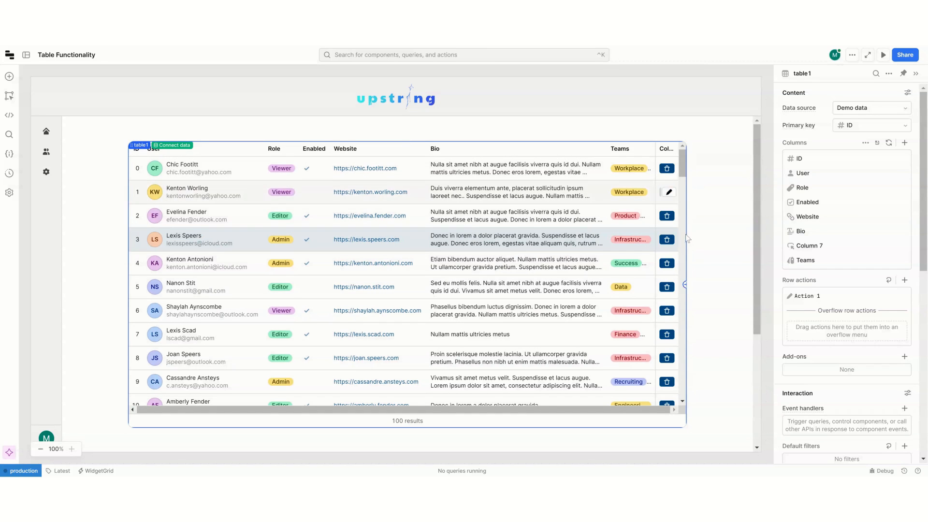
# Step: Clear Action 1's Hidden condition to compare the row actions, and paste {{ currentSourceRow.role === 'Editor' }} back in
pyautogui.click(813, 295)
pyautogui.click(728, 320)
pyautogui.hotkey('ctrl', 'a')
pyautogui.hotkey('ctrl', 'c')
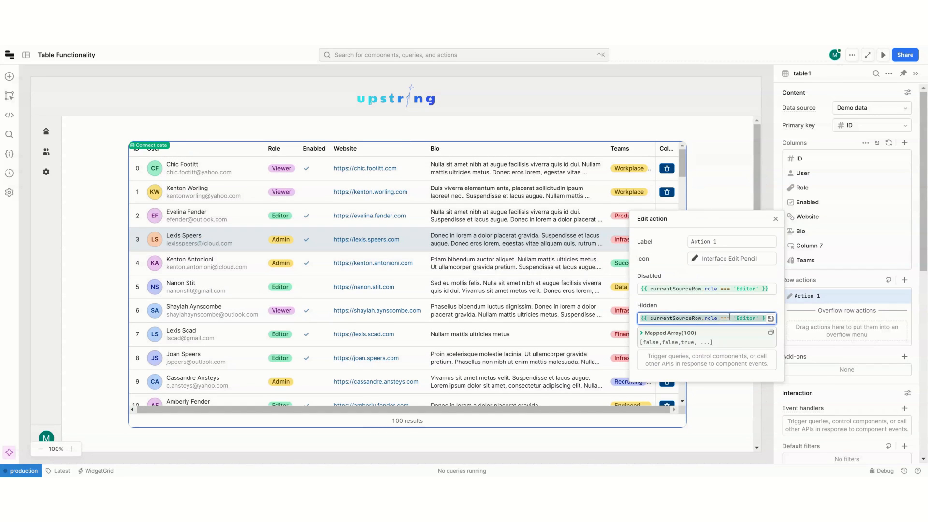
pyautogui.press('BackSpace')
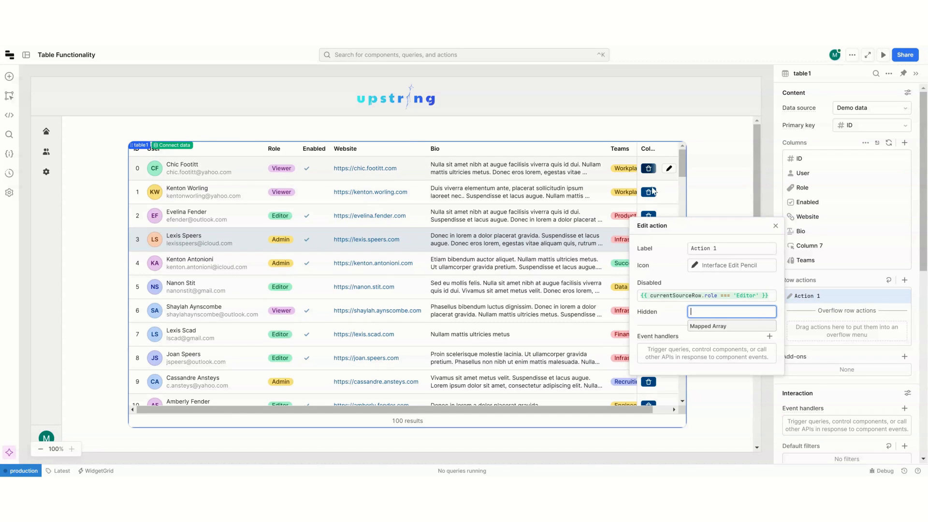
pyautogui.hotkey('ctrl', 'v')
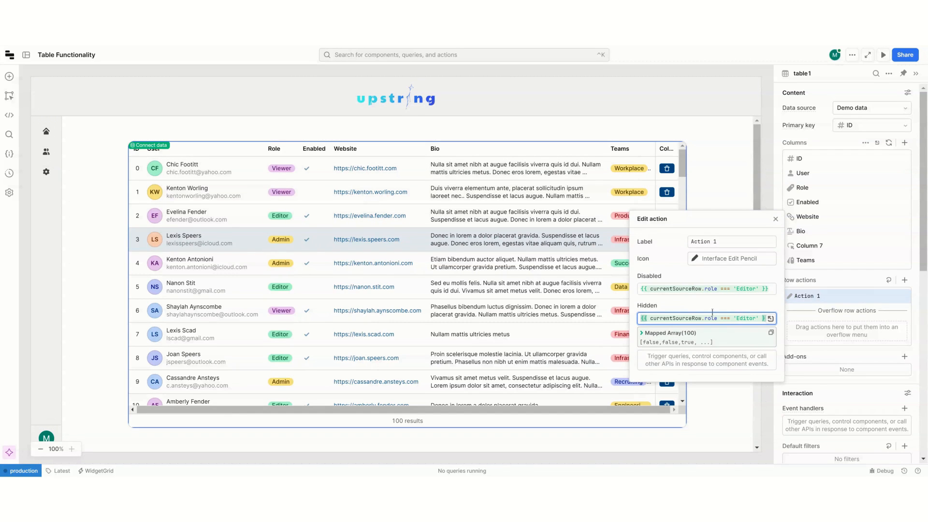
# Step: Close Action 1's settings and try a second row action on table1
pyautogui.click(775, 219)
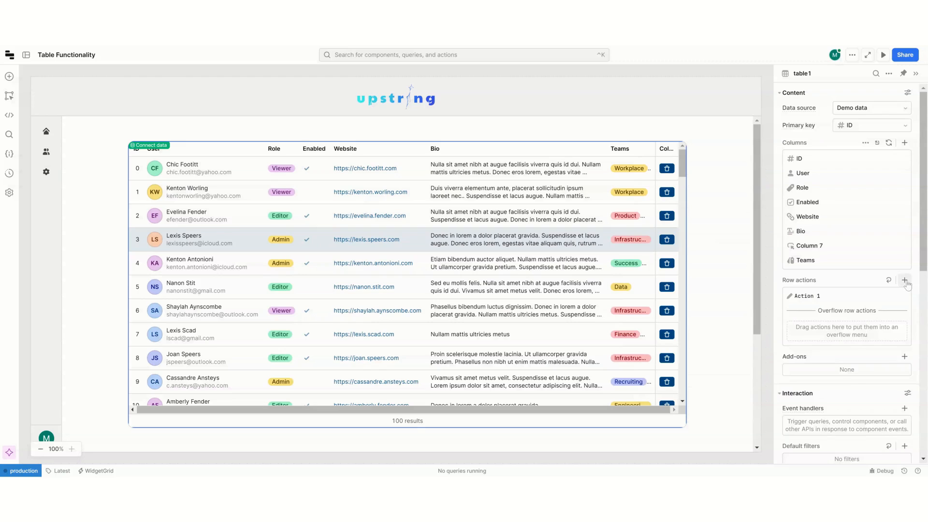
pyautogui.click(904, 280)
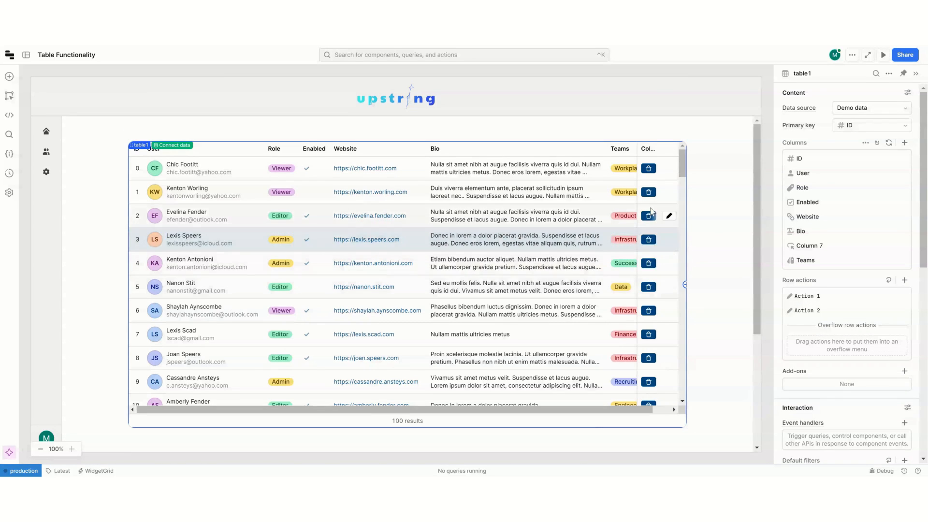
pyautogui.click(653, 265)
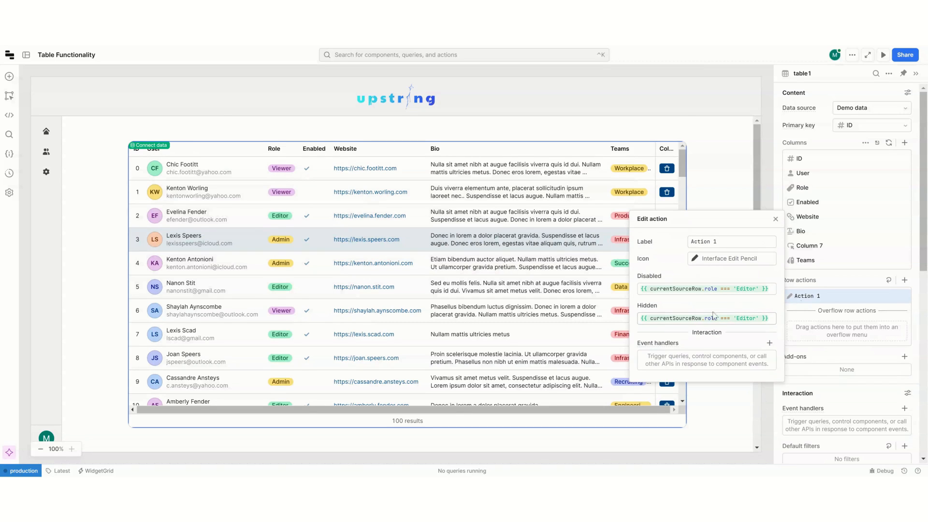
# Step: Make Action 1's icon an expression with currentSourceRow.role === 'Editor' ? before the pencil icon and a colon after it
pyautogui.click(684, 259)
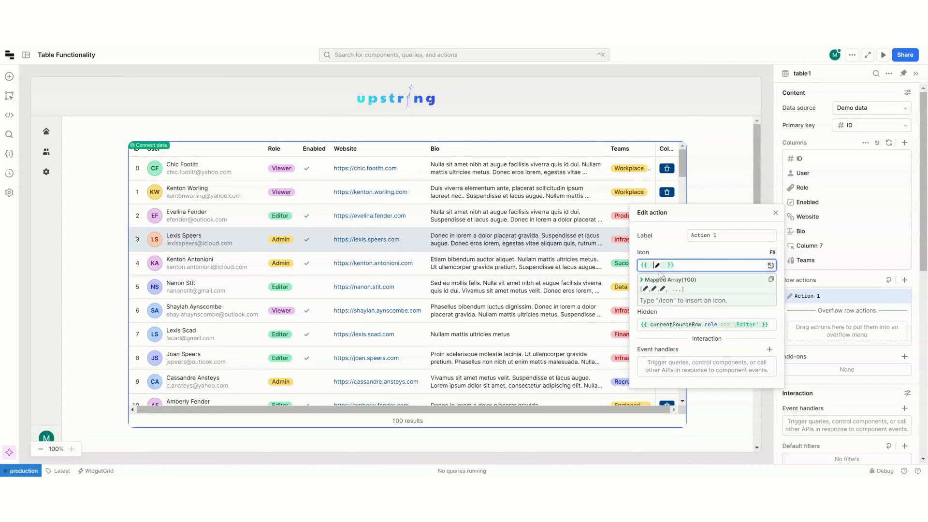
pyautogui.hotkey('ctrl', 'v')
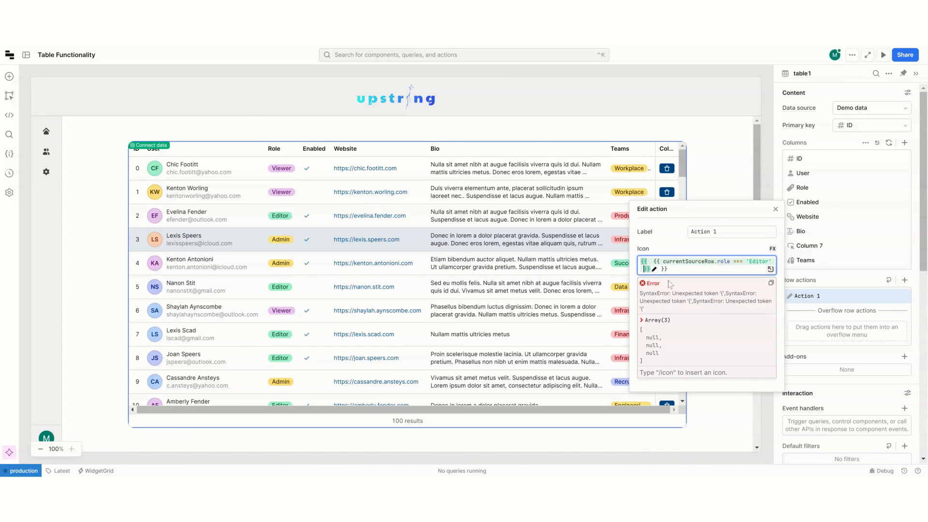
pyautogui.press('BackSpace')
pyautogui.press('BackSpace')
pyautogui.write('?')
pyautogui.write('✎ }}')
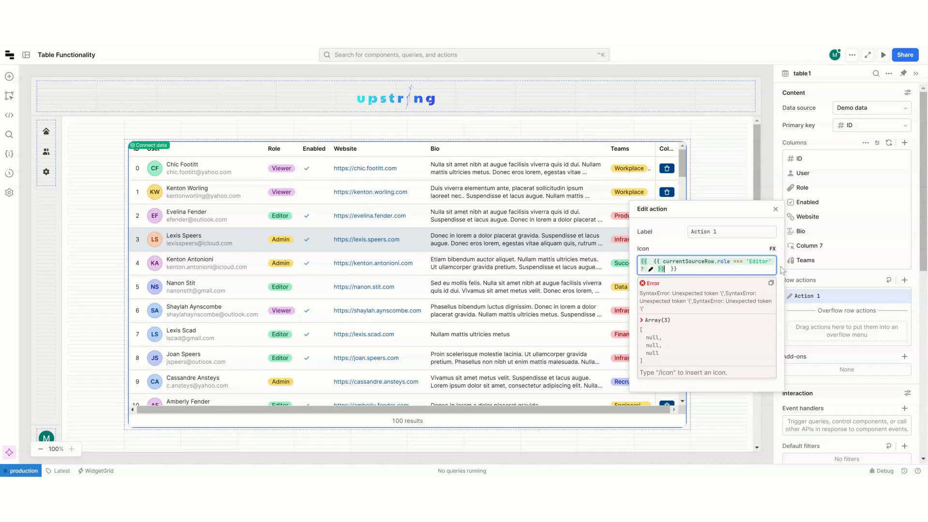
pyautogui.write(':')
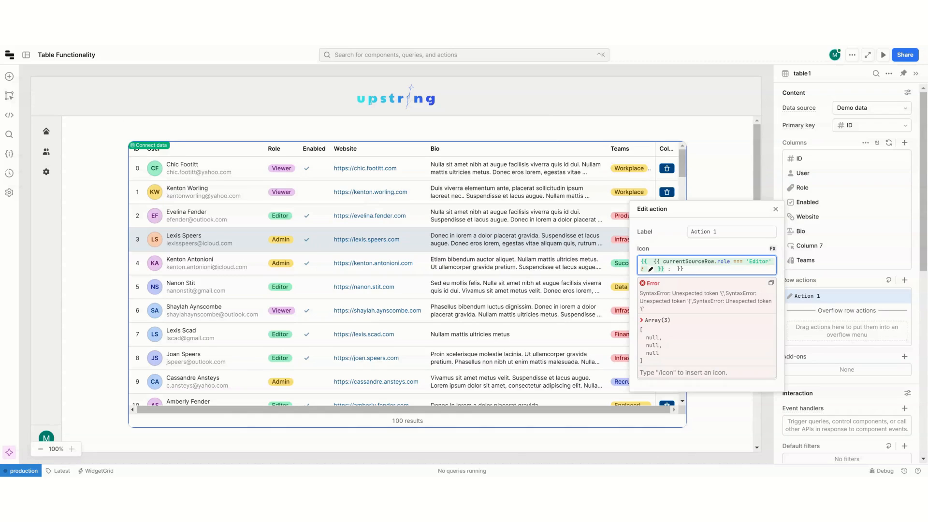
# Step: Insert the boxed plus icon as the alternative after the colon in Action 1's icon expression
pyautogui.click(664, 269)
pyautogui.press('BackSpace')
pyautogui.press('BackSpace')
pyautogui.write('/icon')
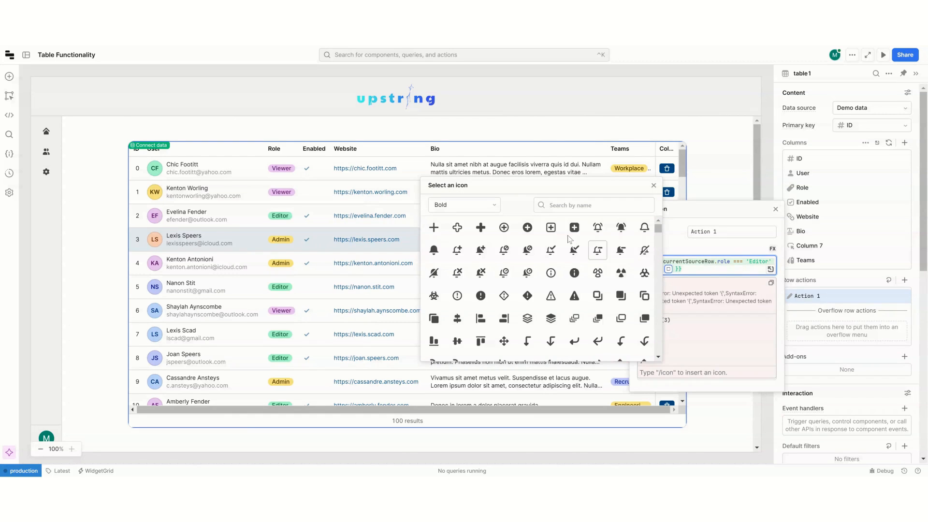
pyautogui.click(570, 231)
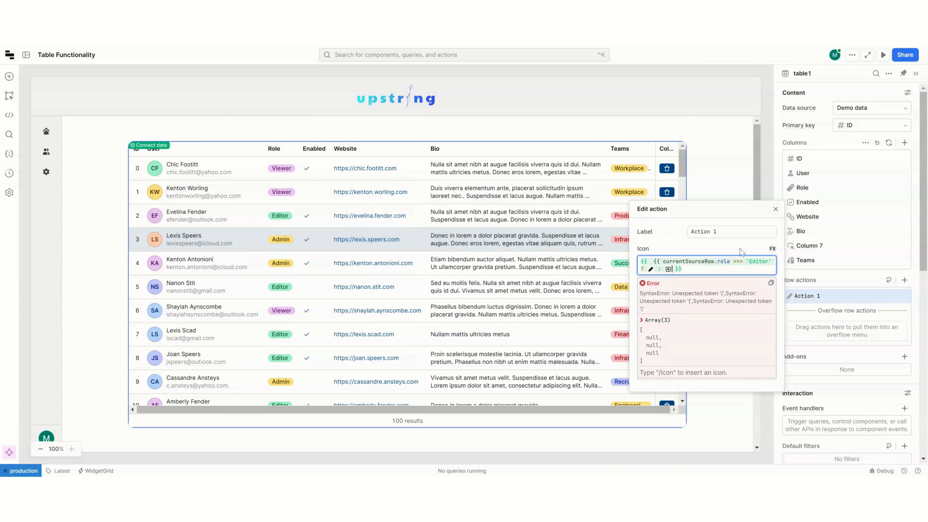
# Step: Remove the extra inner opening braces before currentSourceRow in Action 1's icon expression and close the action's settings
pyautogui.click(662, 262)
pyautogui.press('BackSpace')
pyautogui.press('BackSpace')
pyautogui.press('BackSpace')
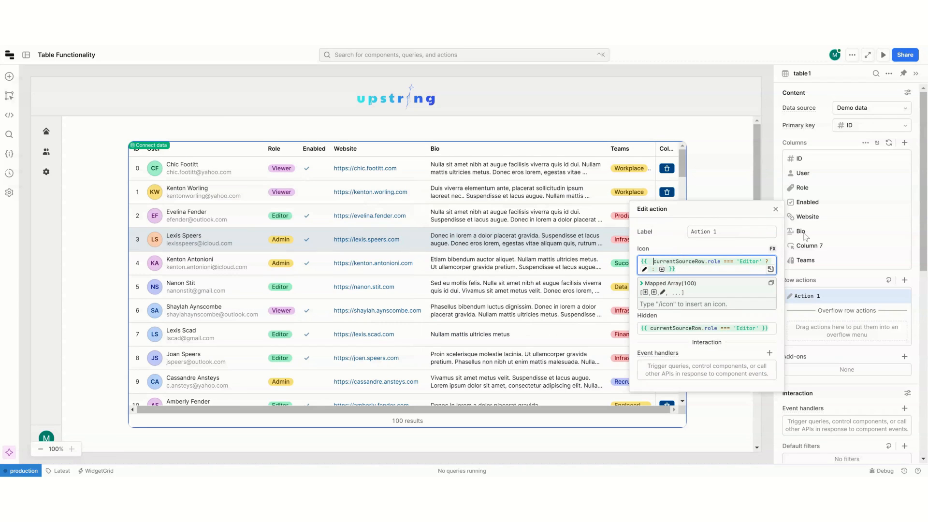
pyautogui.click(775, 209)
# Step: Clear Action 1's Disabled and Hidden conditions and close the action's settings
pyautogui.moveTo(651, 243)
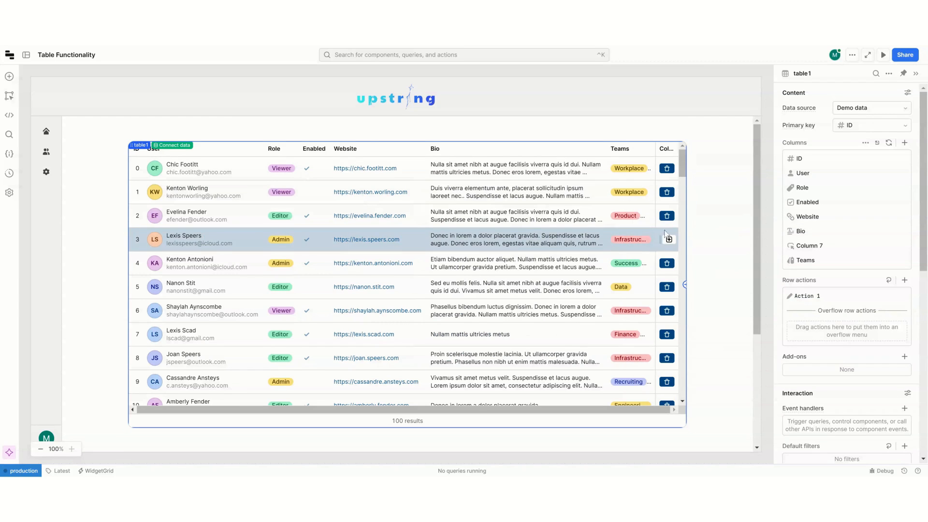
pyautogui.click(840, 302)
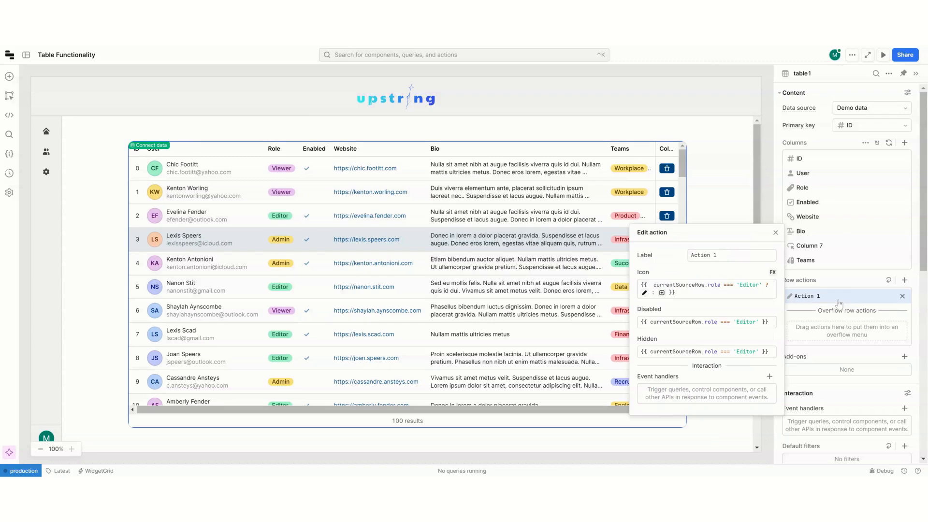
pyautogui.click(776, 209)
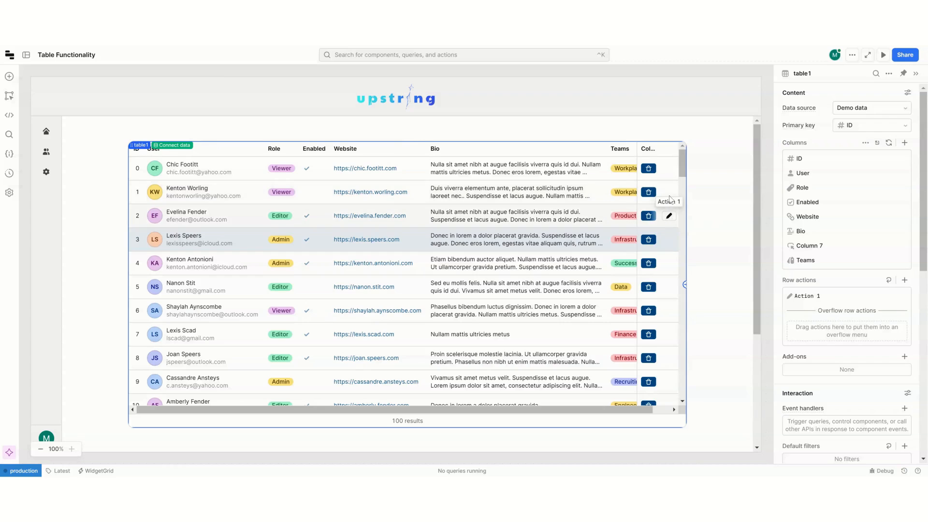
# Step: Try starting a {{ curr expression in button Column 7's Hidden setting, clear it, and return to table1's settings
pyautogui.click(816, 247)
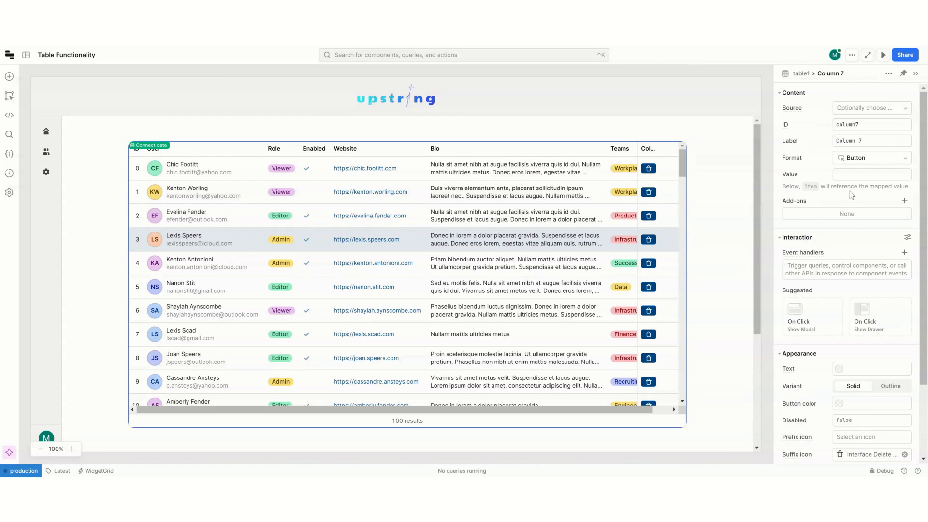
pyautogui.scroll(-2, 849, 216)
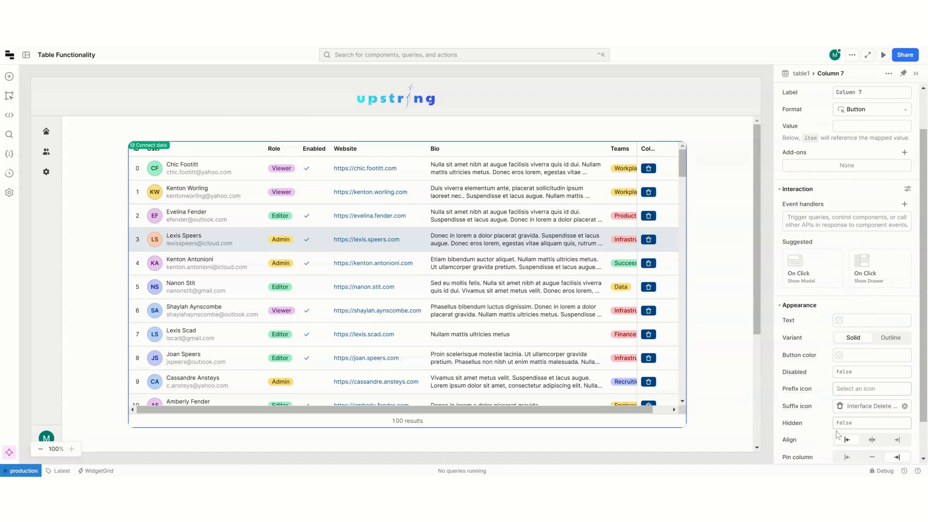
pyautogui.click(844, 424)
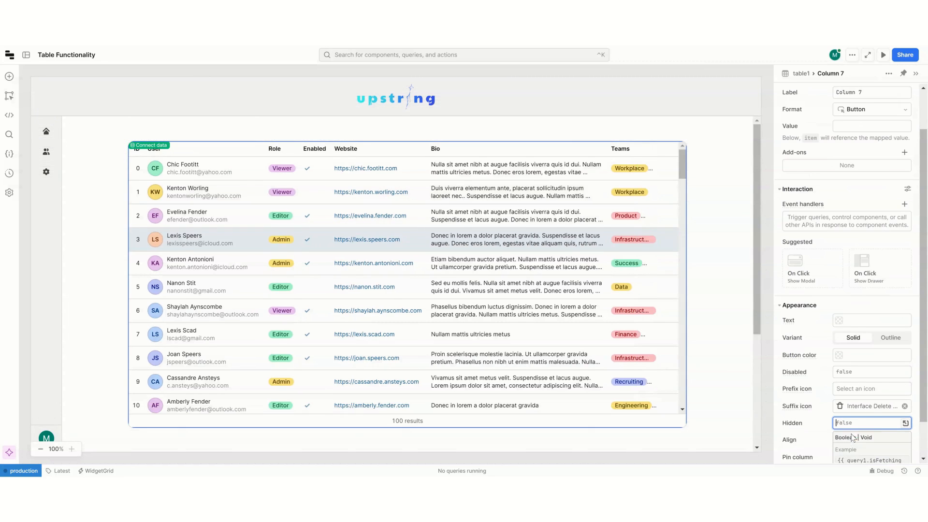
pyautogui.write('{{ curr')
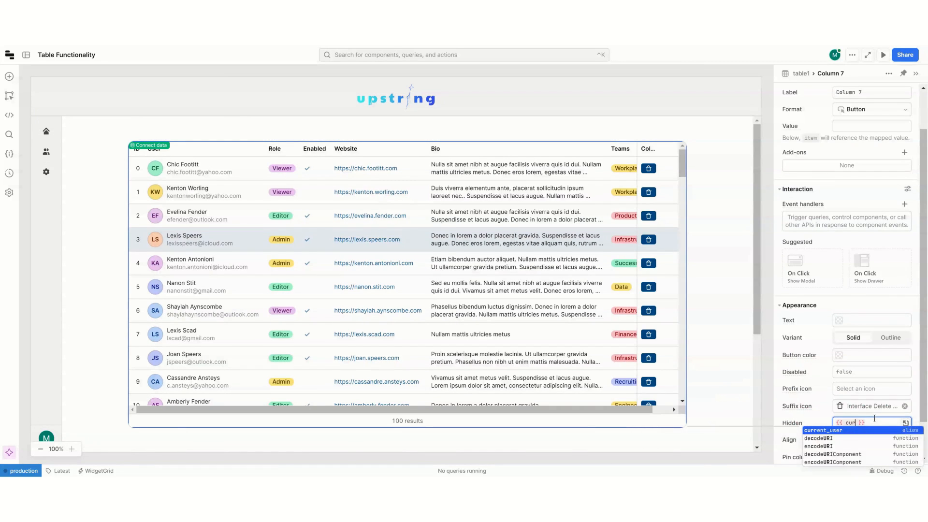
pyautogui.press('BackSpace')
pyautogui.press('BackSpace')
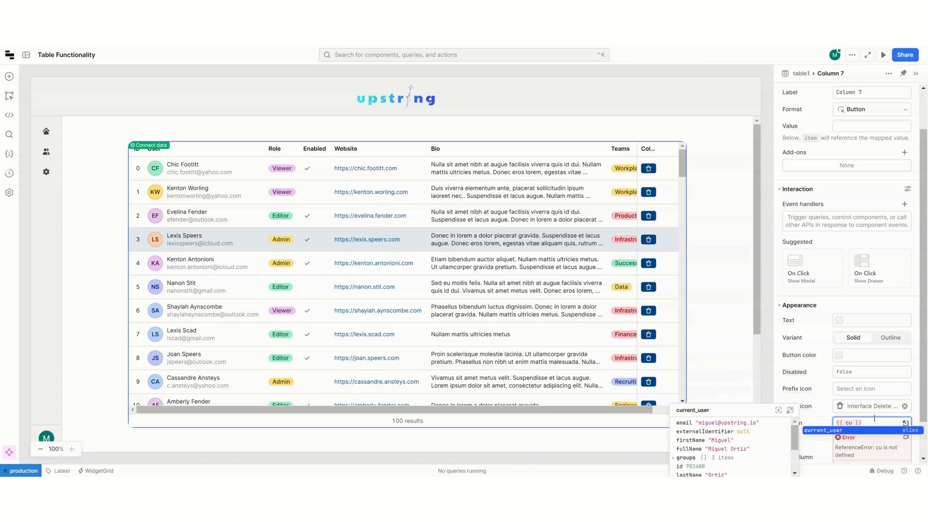
pyautogui.press('BackSpace')
pyautogui.press('BackSpace')
pyautogui.press('BackSpace')
pyautogui.press('BackSpace')
pyautogui.press('BackSpace')
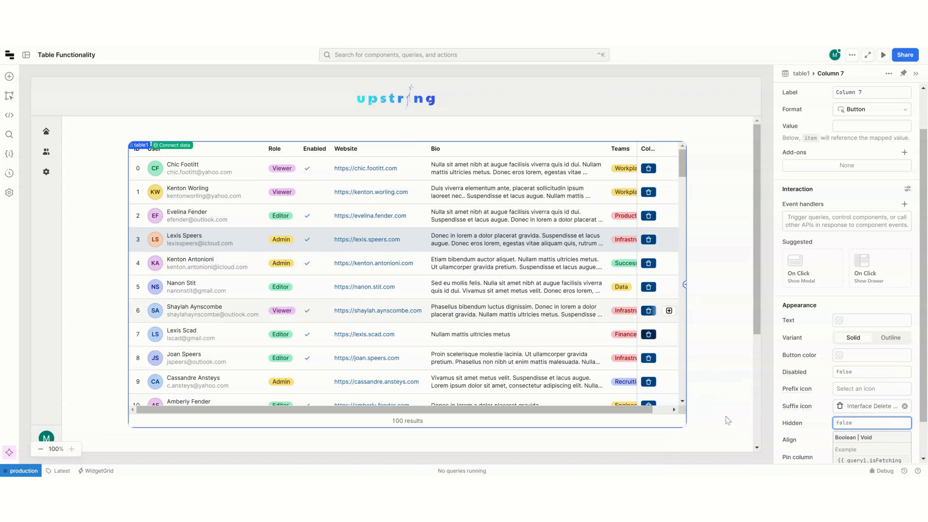
pyautogui.click(907, 416)
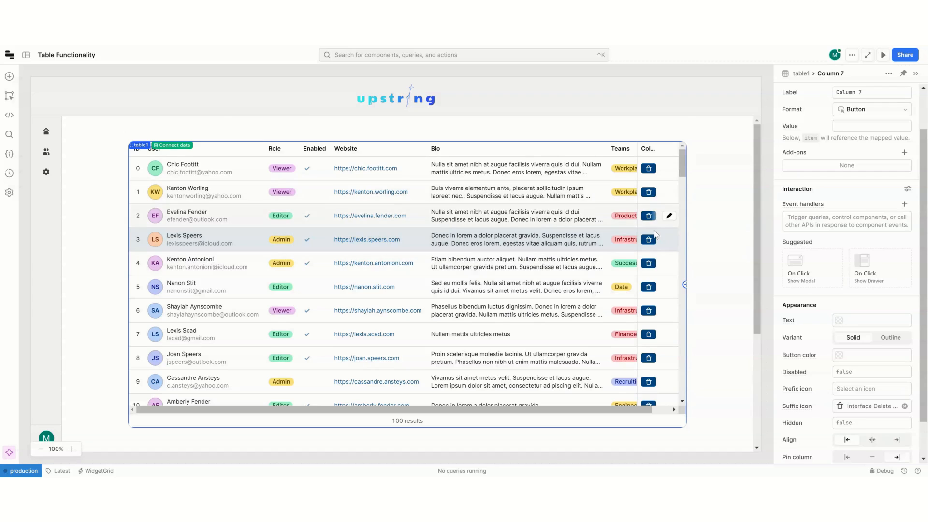
pyautogui.press('Escape')
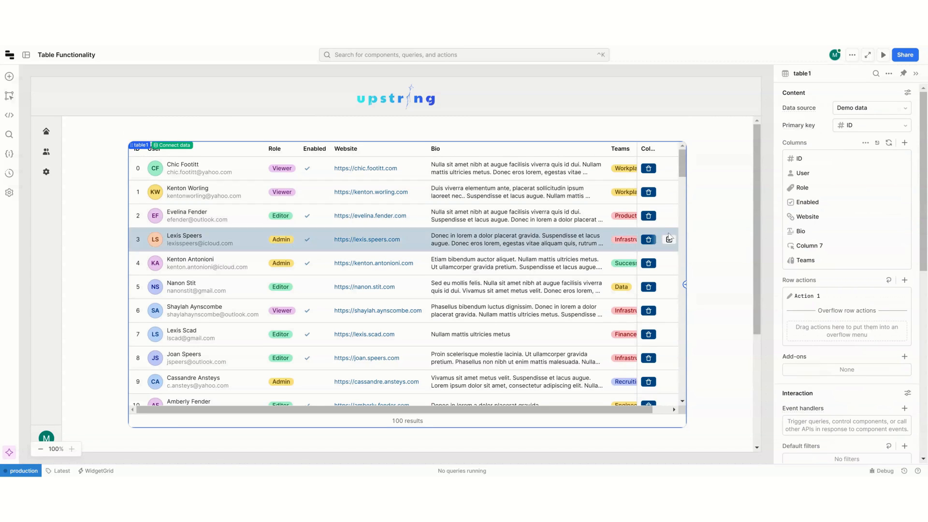
# Step: Trigger Action 1 on the row with ID 5, close its settings, and examine the table's last columns beside the pinned buttons
pyautogui.click(669, 287)
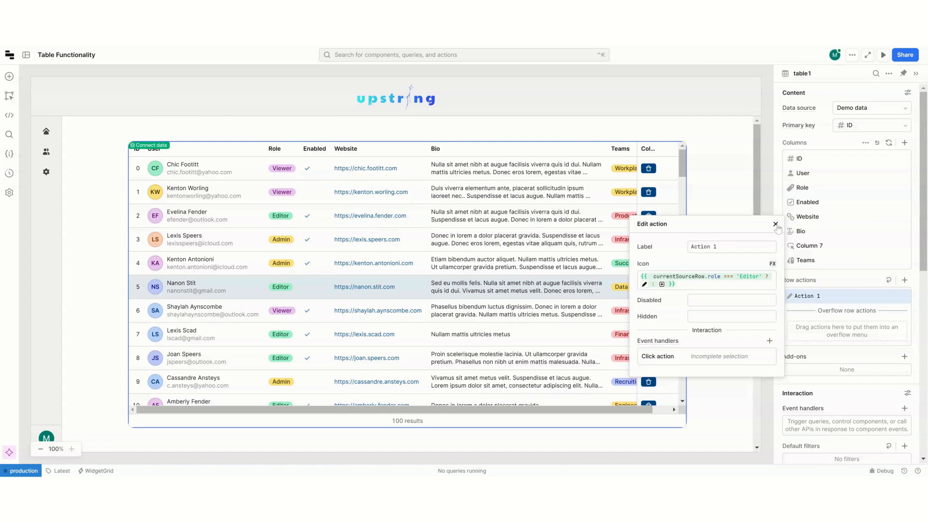
pyautogui.click(776, 226)
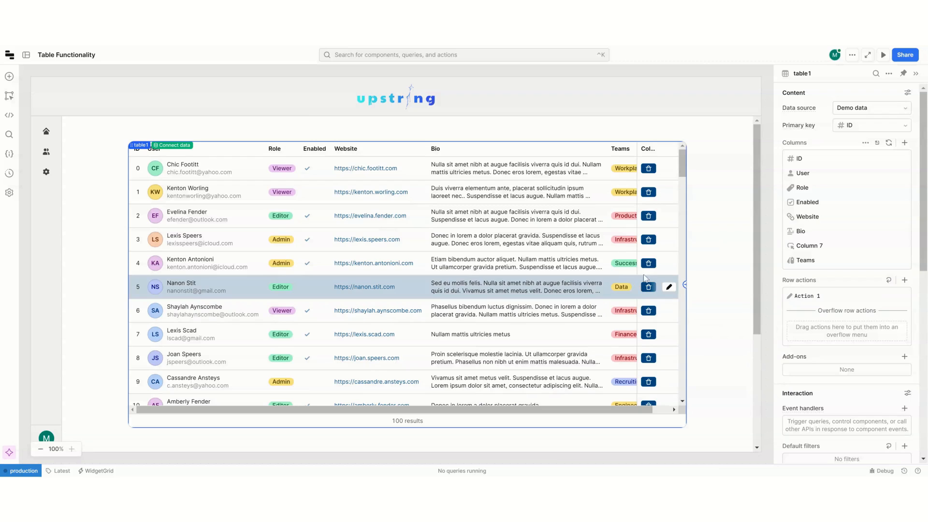
pyautogui.hscroll(1, 578, 276)
pyautogui.hscroll(1, 578, 276)
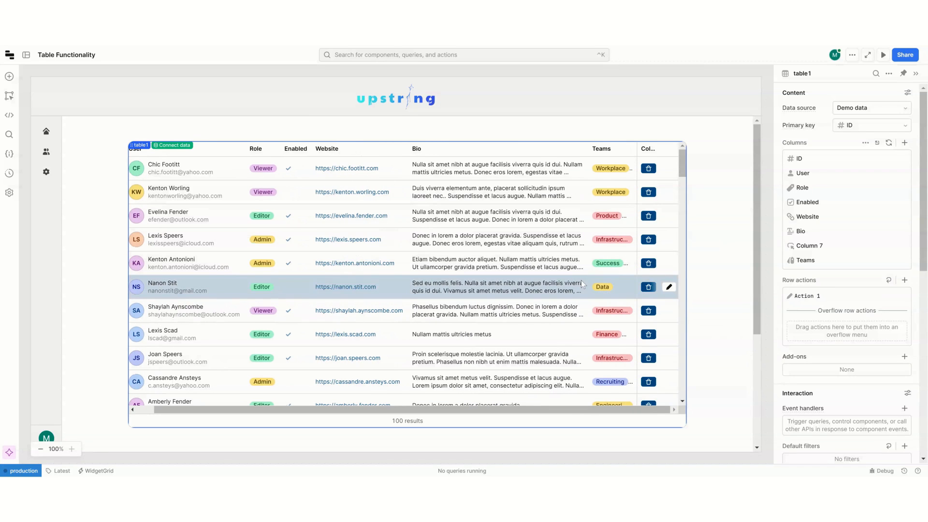